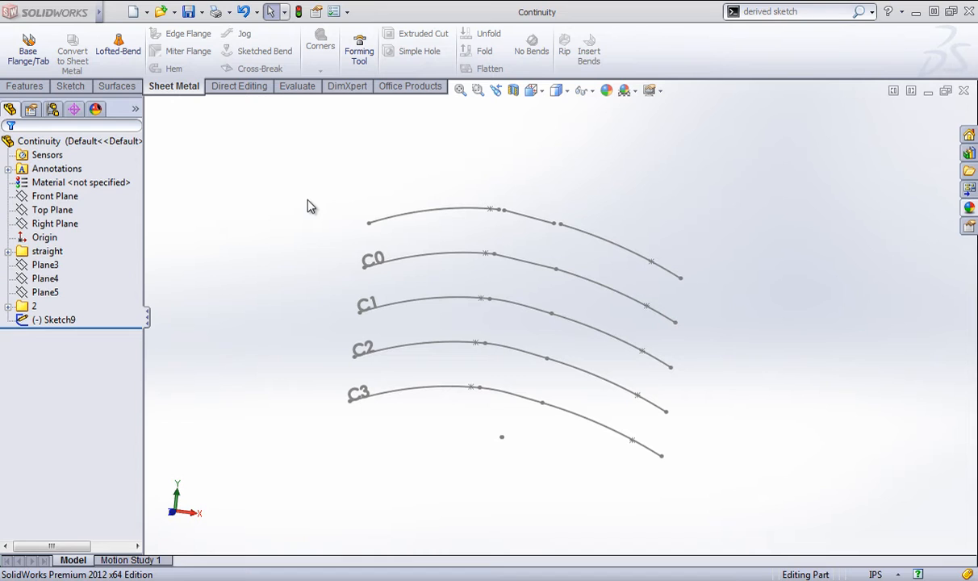
click(24, 87)
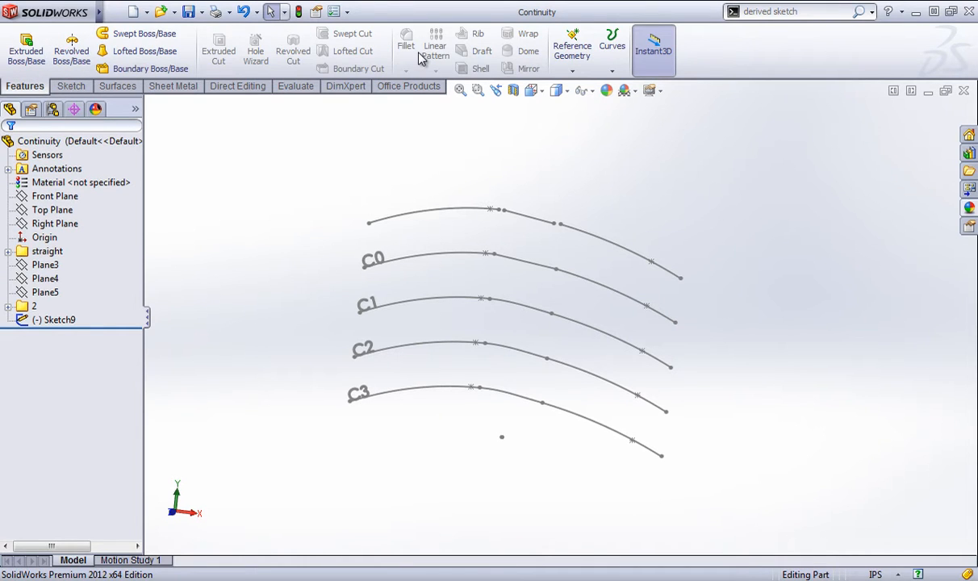
click(114, 86)
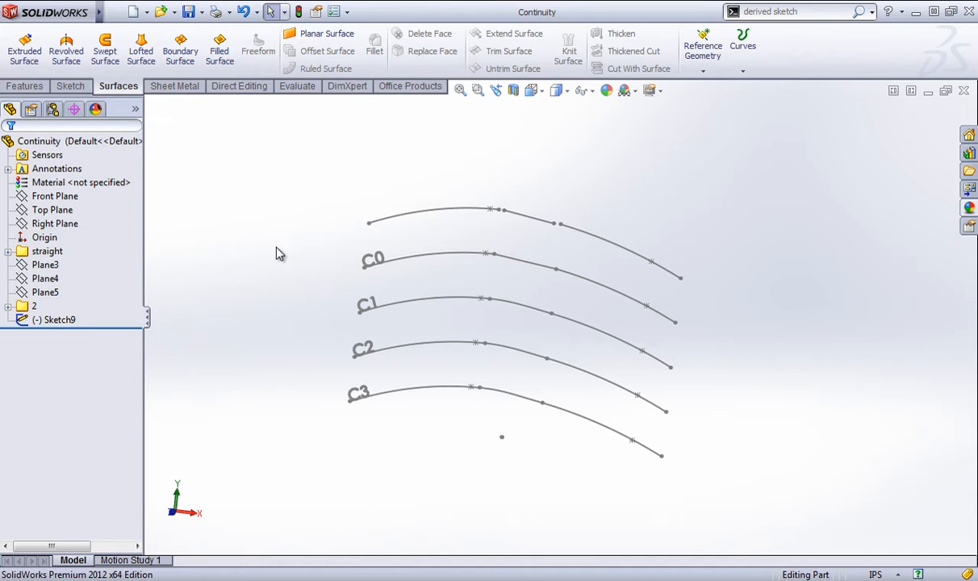
Open Sketch9 for editing.
right_click(50, 320)
click(73, 286)
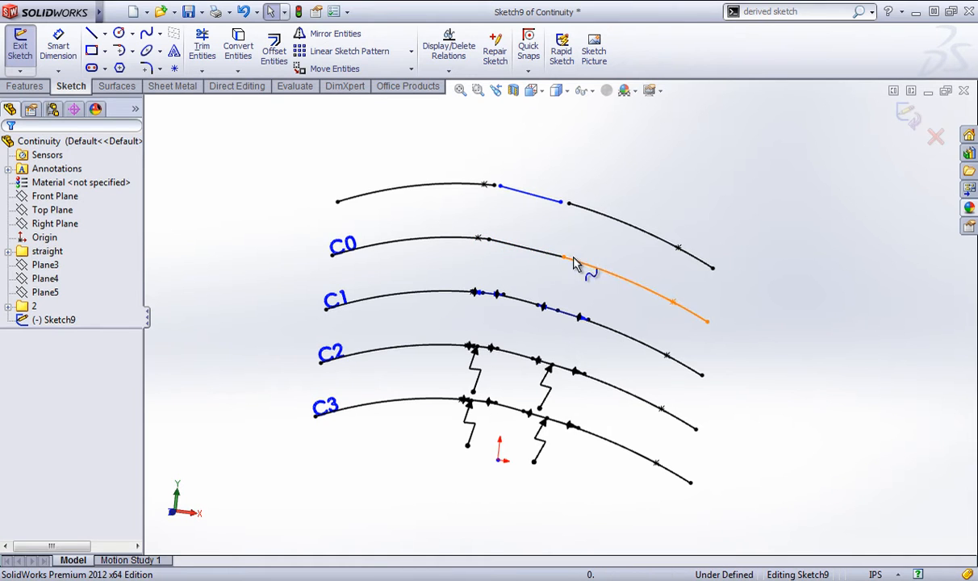
Examine how the bridging segments meet the curves in the C0, C1, C2 and C3 rows, and inspect the C3 bridging spline's properties.
scroll(565, 275, down, 4)
scroll(561, 273, down, 3)
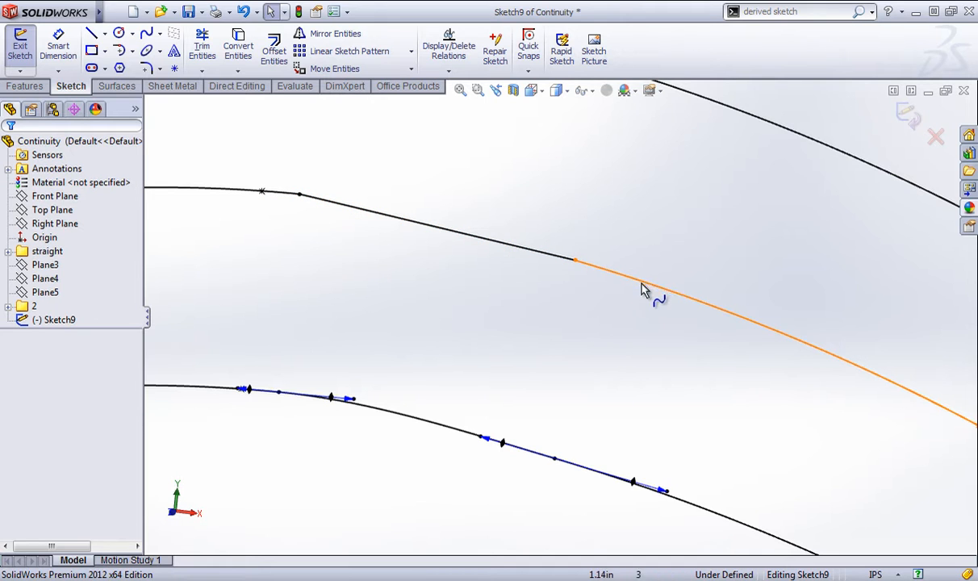
scroll(489, 299, up, 5)
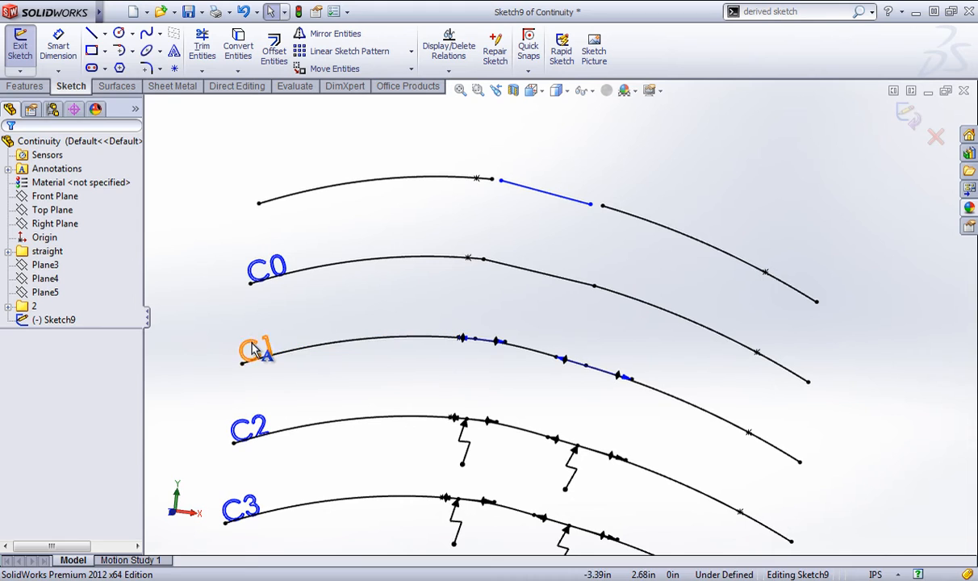
scroll(547, 377, down, 1)
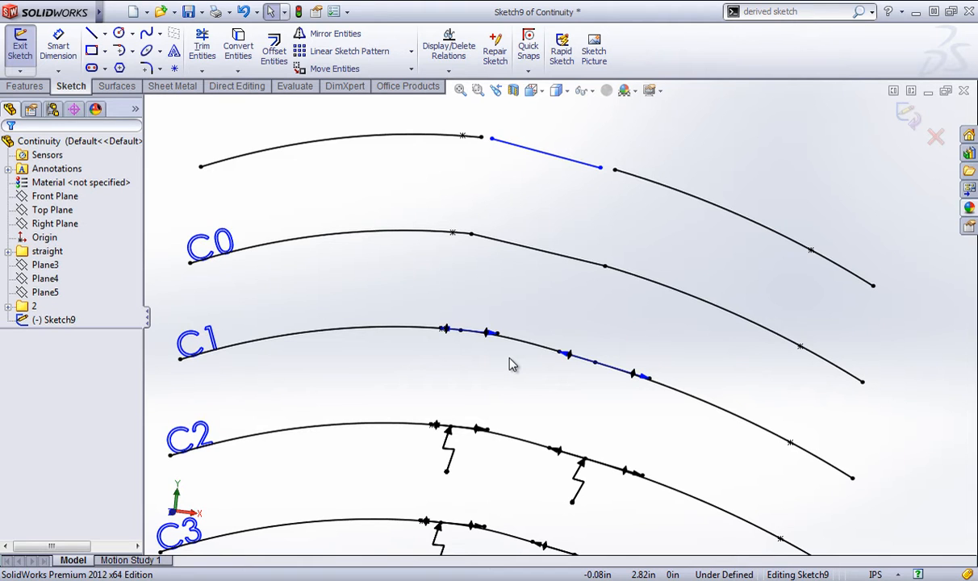
scroll(512, 368, down, 3)
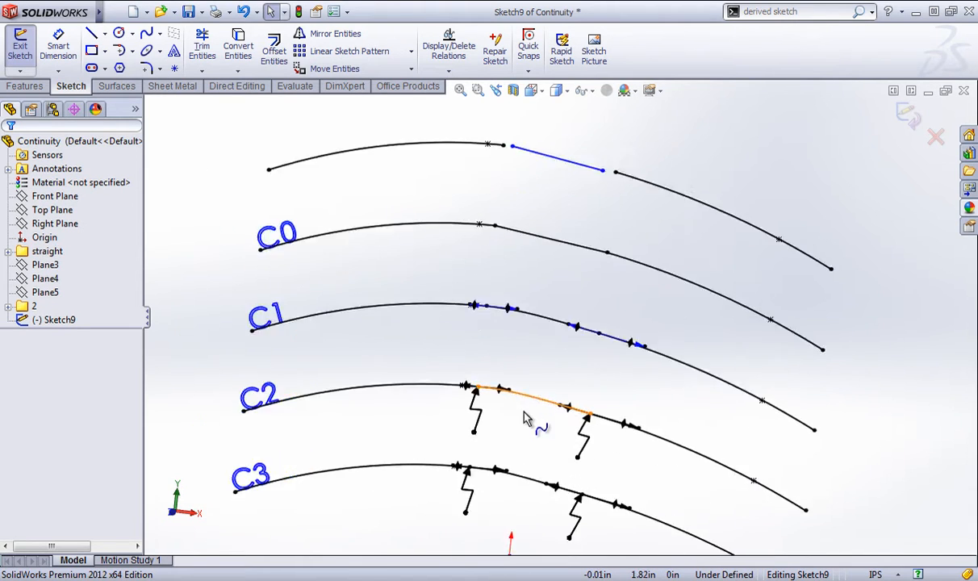
scroll(525, 419, up, 2)
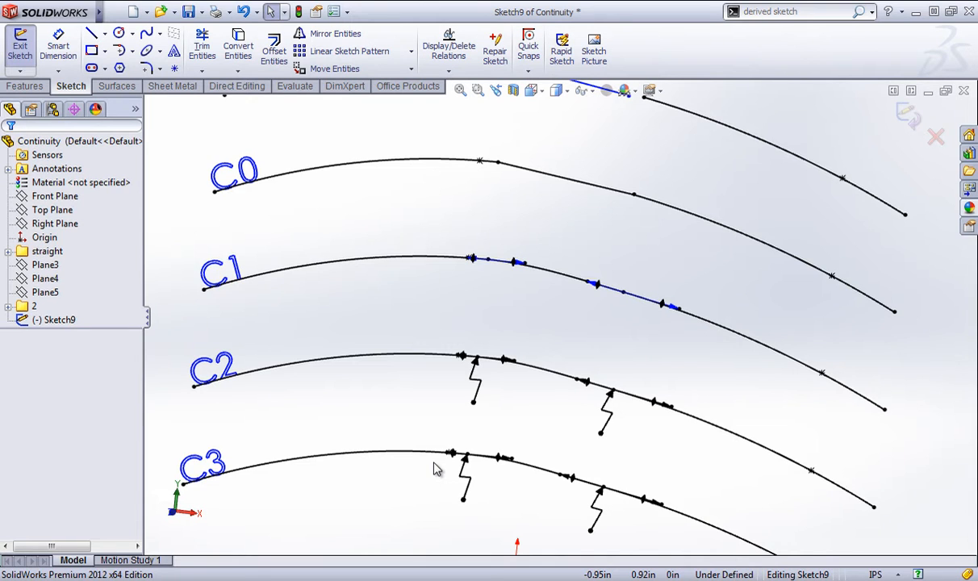
click(478, 461)
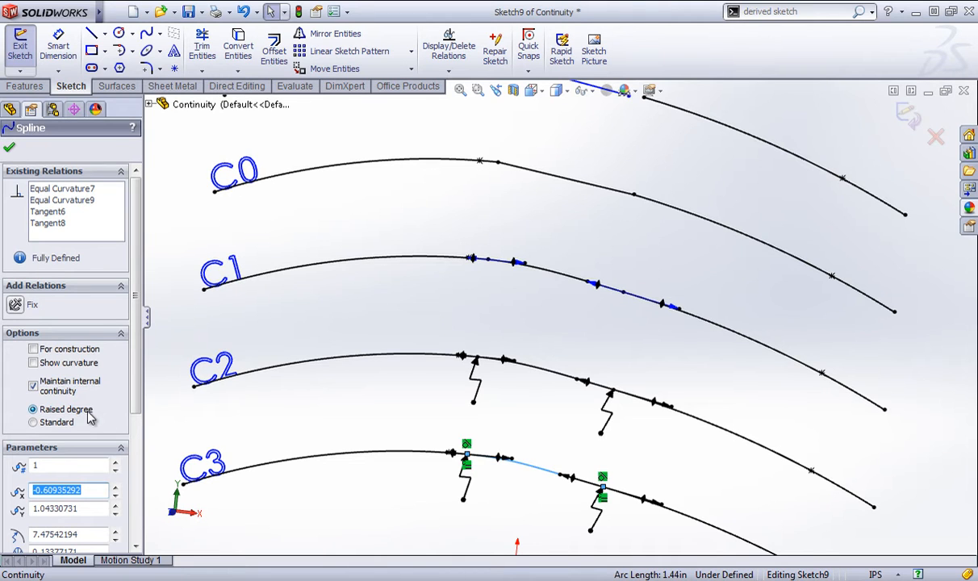
click(9, 147)
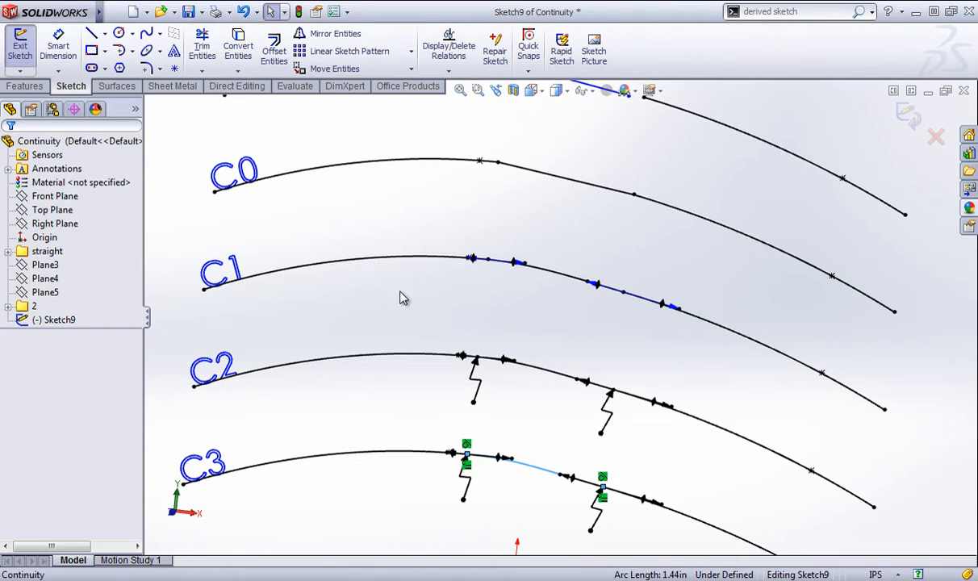
click(543, 419)
Select all the curves in the sketch and show their curvature combs, keeping the default scale and density.
key(z)
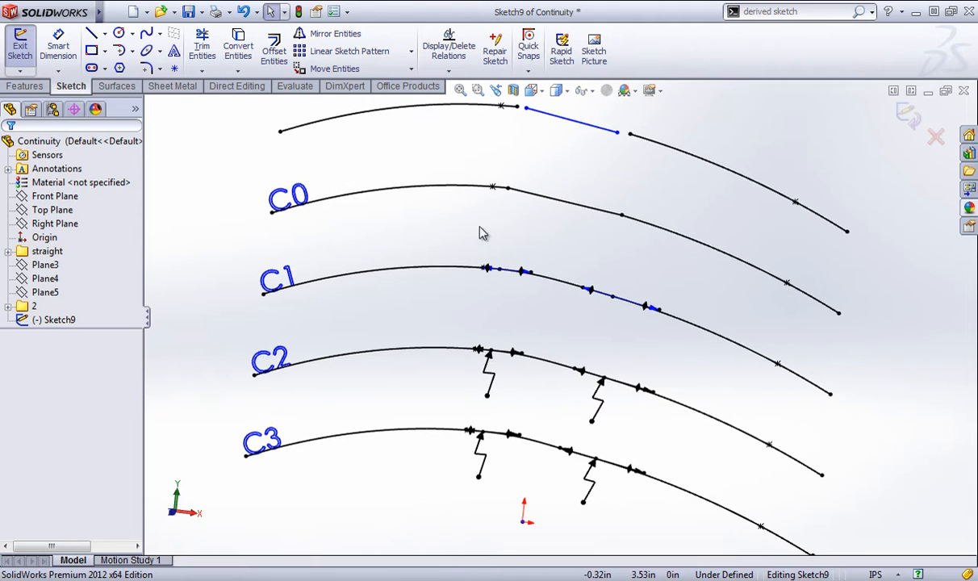
key(z)
mouse_move(764, 541)
mouse_down()
mouse_move(645, 335)
mouse_move(381, 91)
mouse_up()
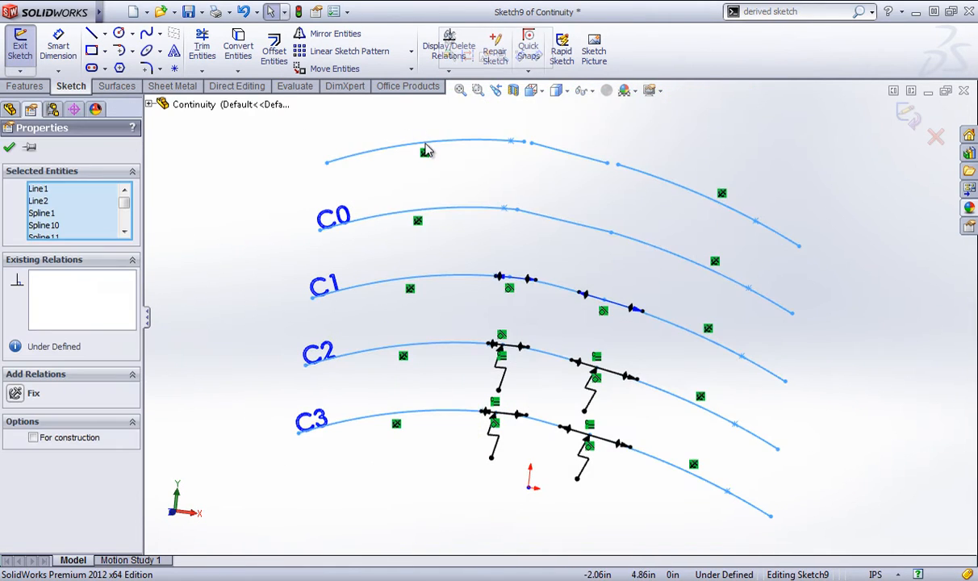
right_click(426, 149)
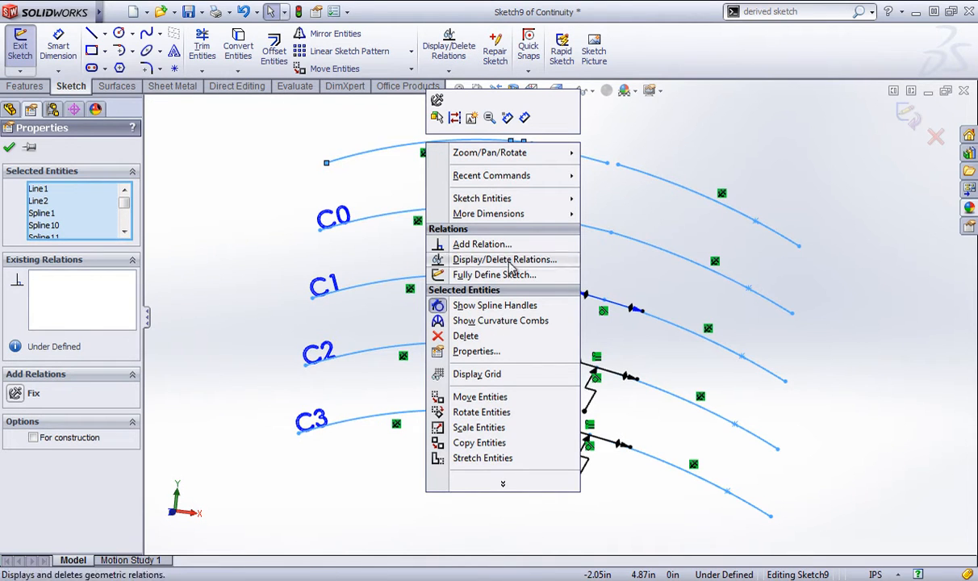
click(502, 321)
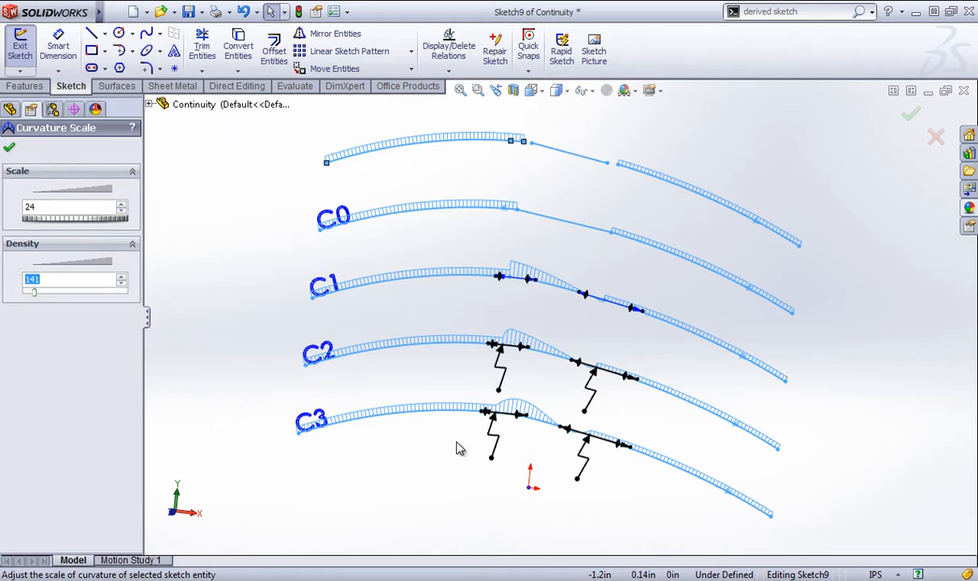
click(597, 198)
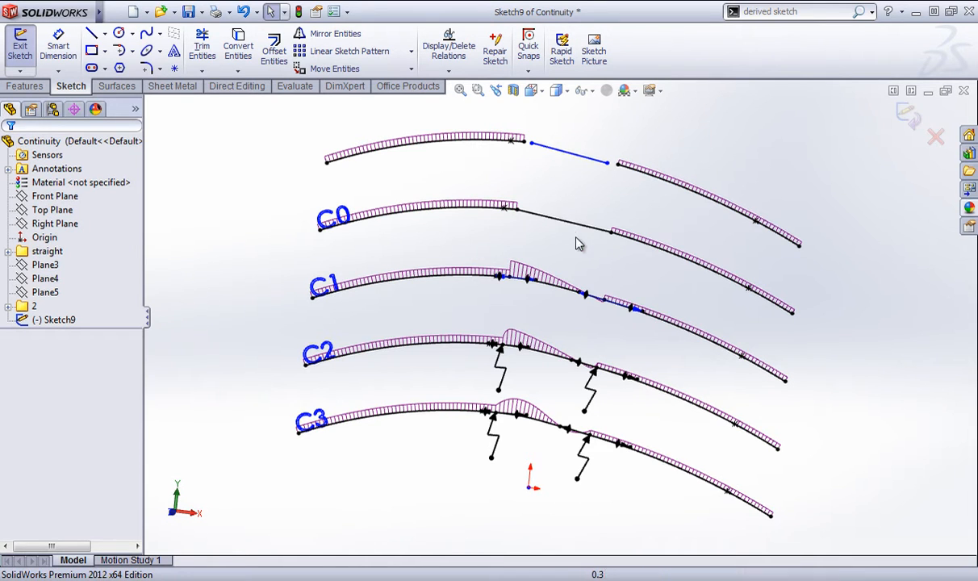
Delete the straight line that bridges the two C0 curves.
scroll(617, 181, down, 1)
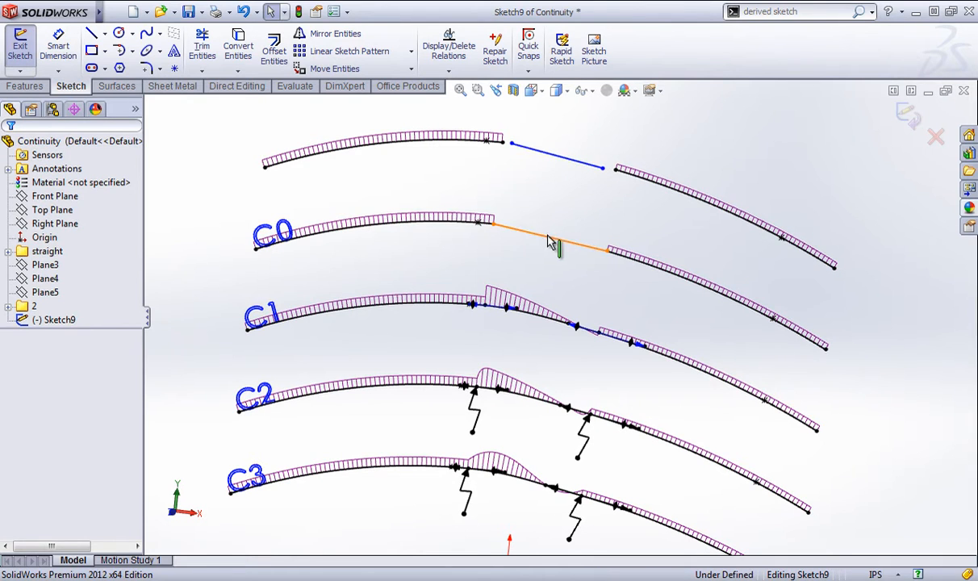
scroll(570, 266, down, 2)
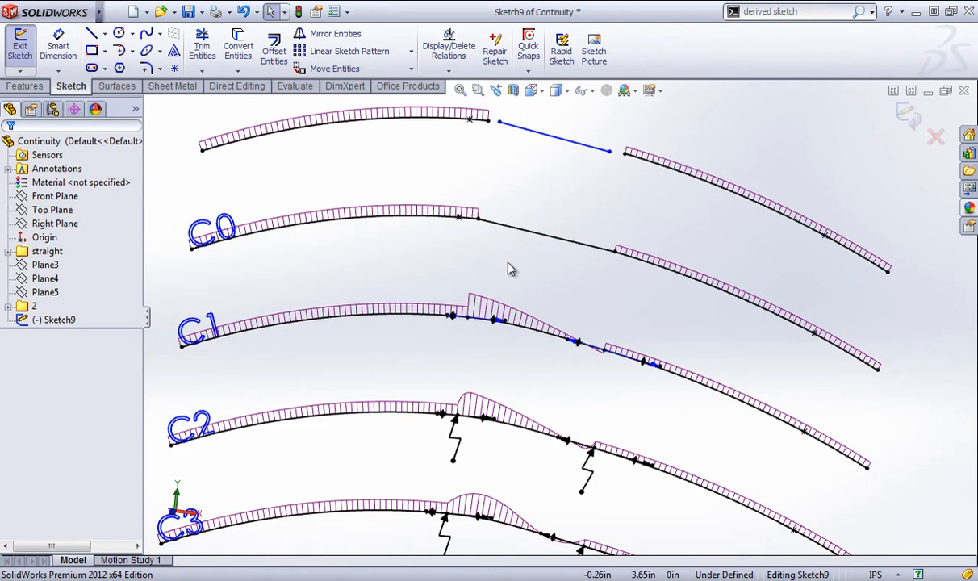
scroll(510, 268, up, 1)
scroll(535, 385, up, 1)
scroll(592, 386, down, 1)
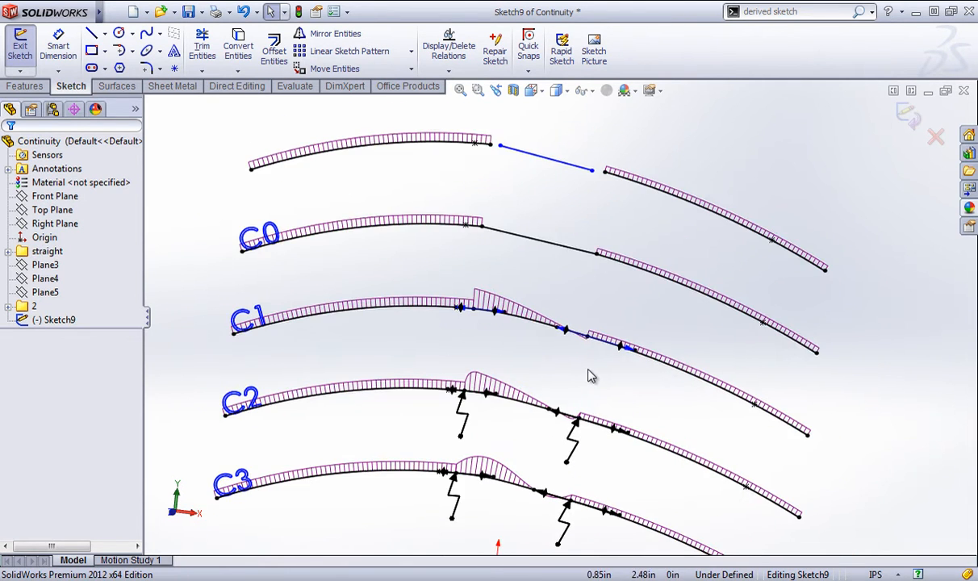
scroll(529, 340, down, 1)
scroll(509, 323, down, 1)
click(500, 209)
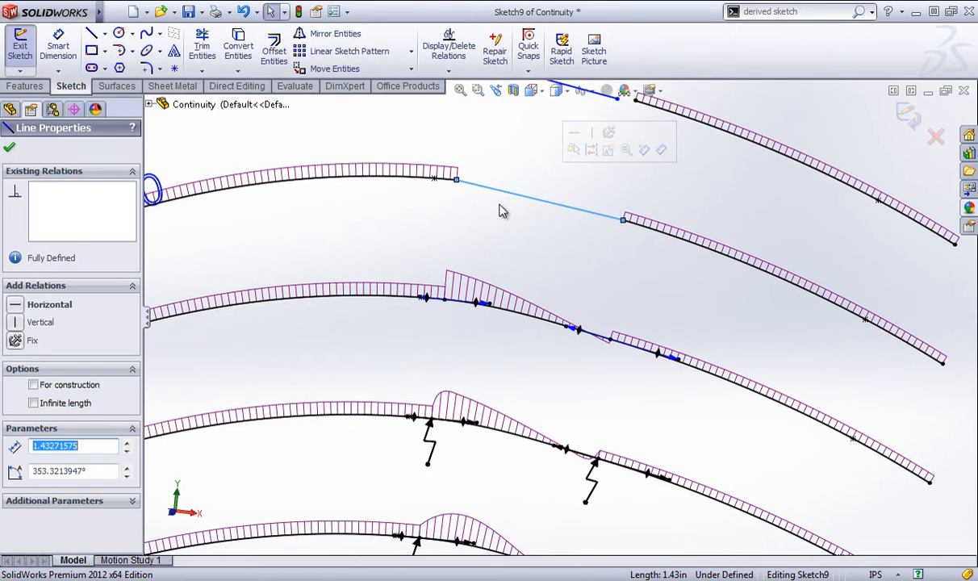
key(Delete)
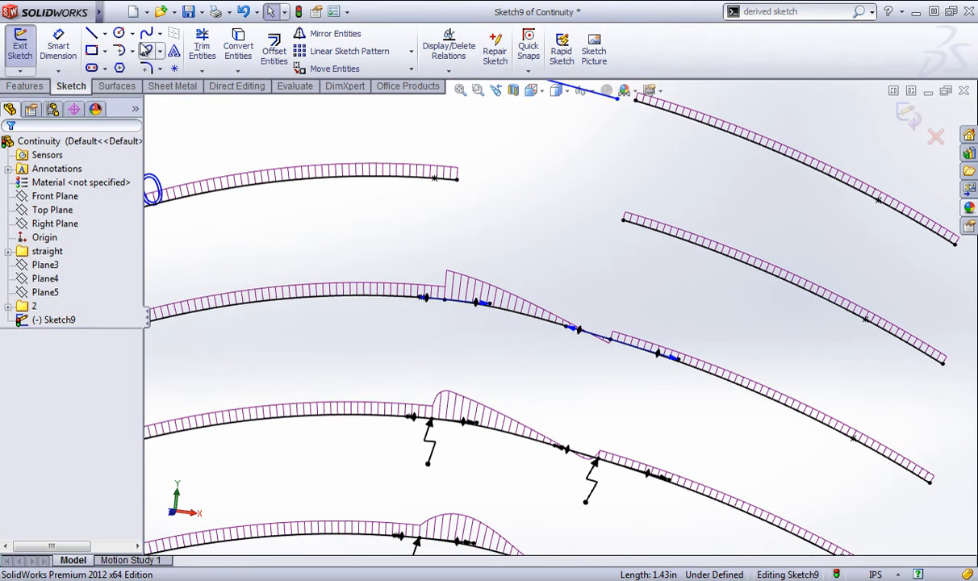
Draw a two-point spline bridging the gap between the facing endpoints of the two C0 curves.
click(146, 33)
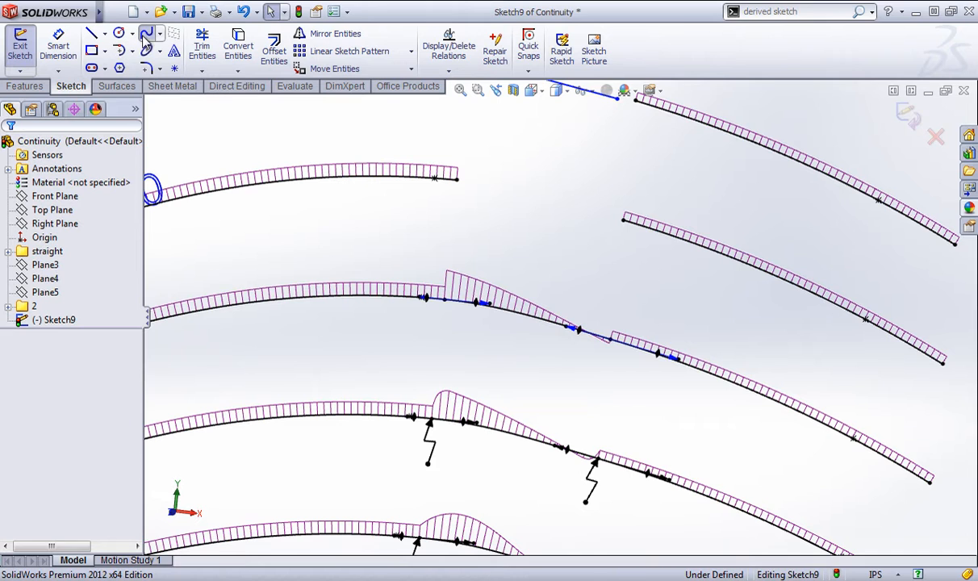
click(458, 178)
click(624, 218)
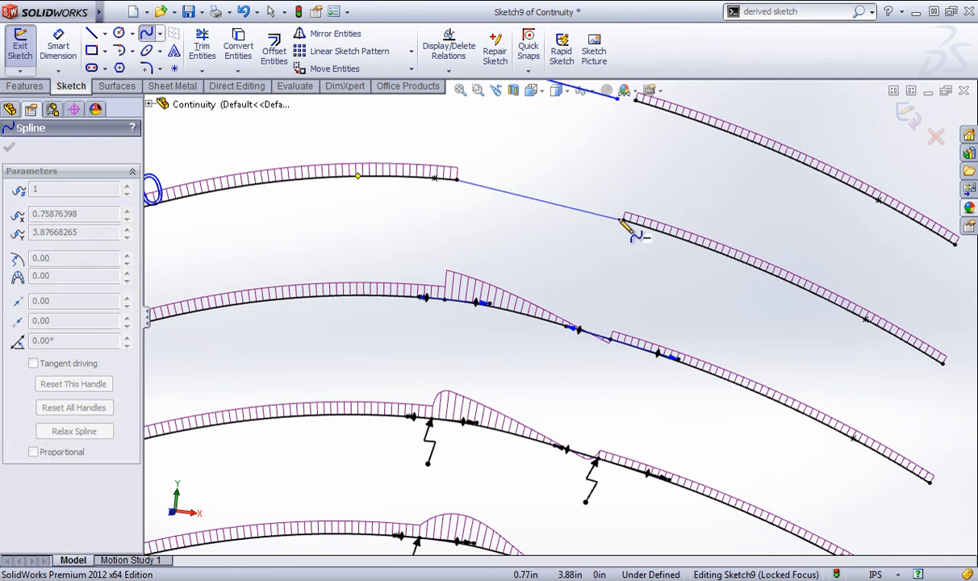
right_click(574, 182)
click(578, 183)
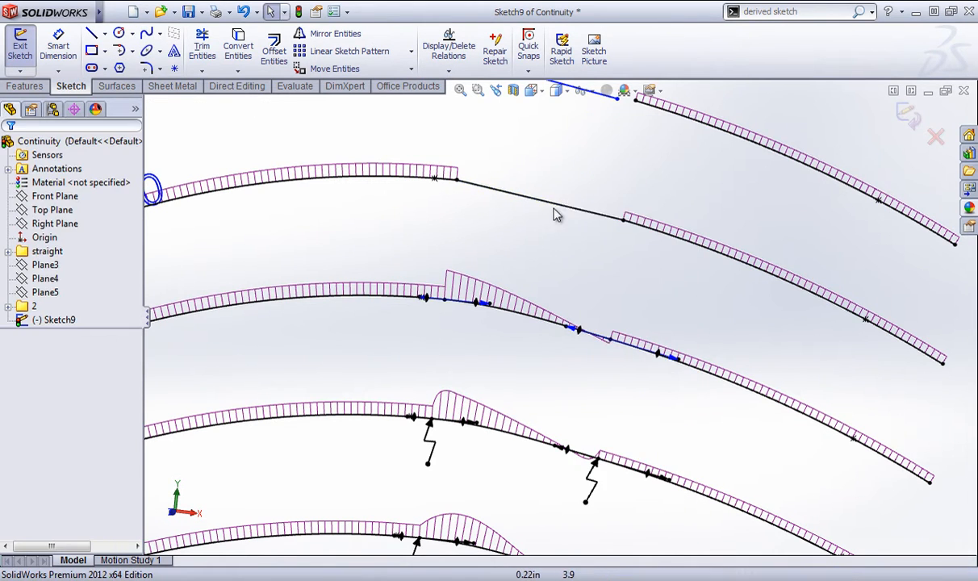
Bend the C0 bridging spline into an upward bulge by raising the tangent handle at its right endpoint.
click(562, 214)
click(609, 216)
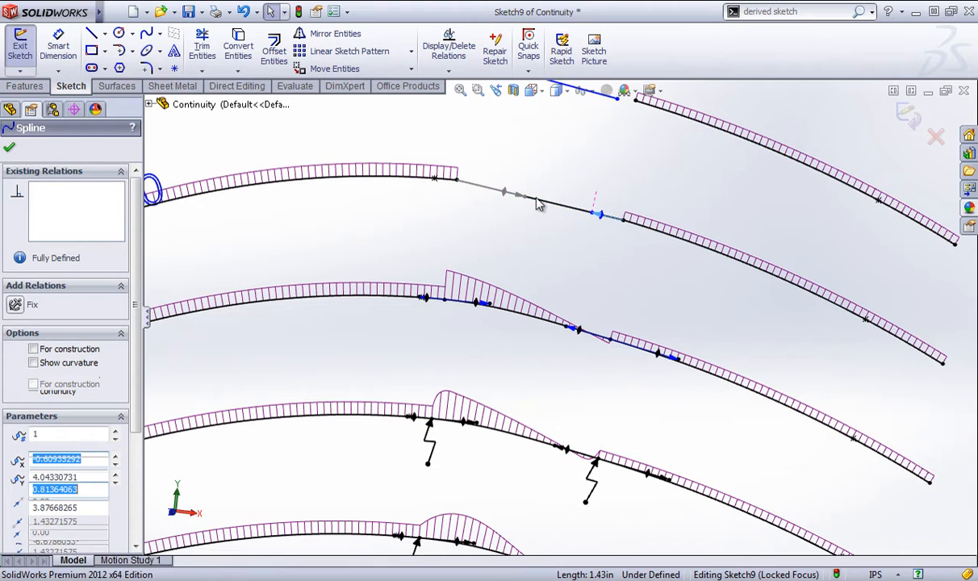
drag(594, 217, 593, 187)
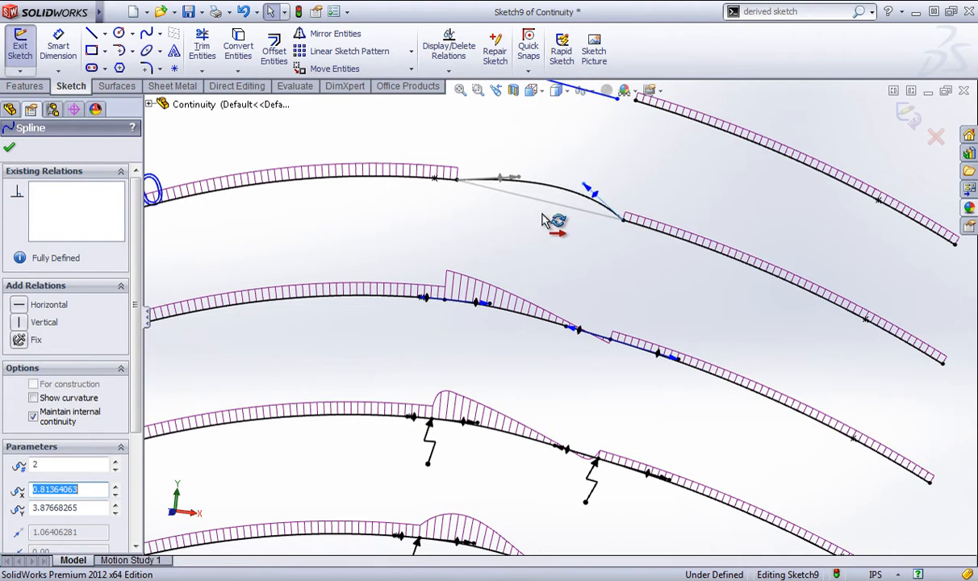
click(552, 218)
Show the curvature comb on the C0 bridging spline.
right_click(546, 192)
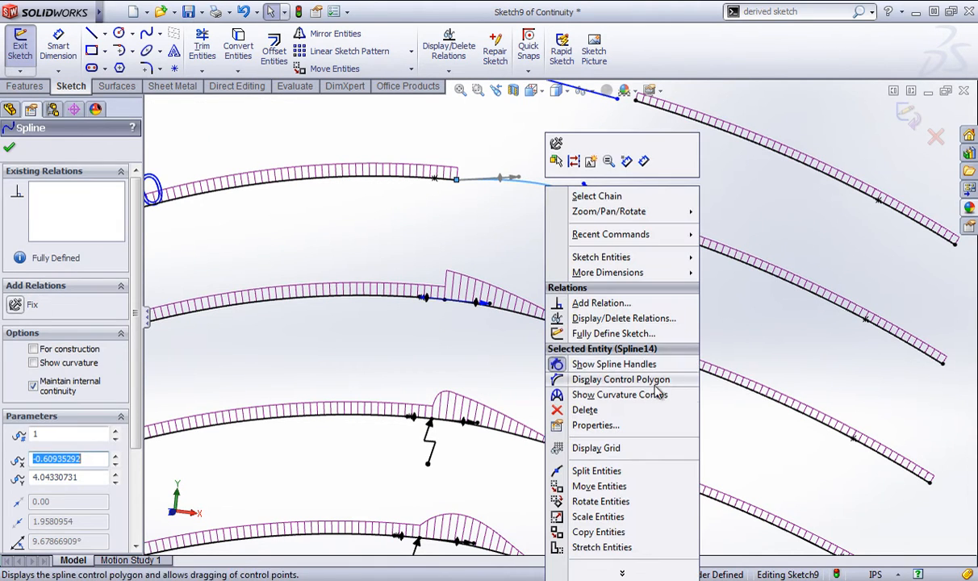
click(639, 396)
click(549, 257)
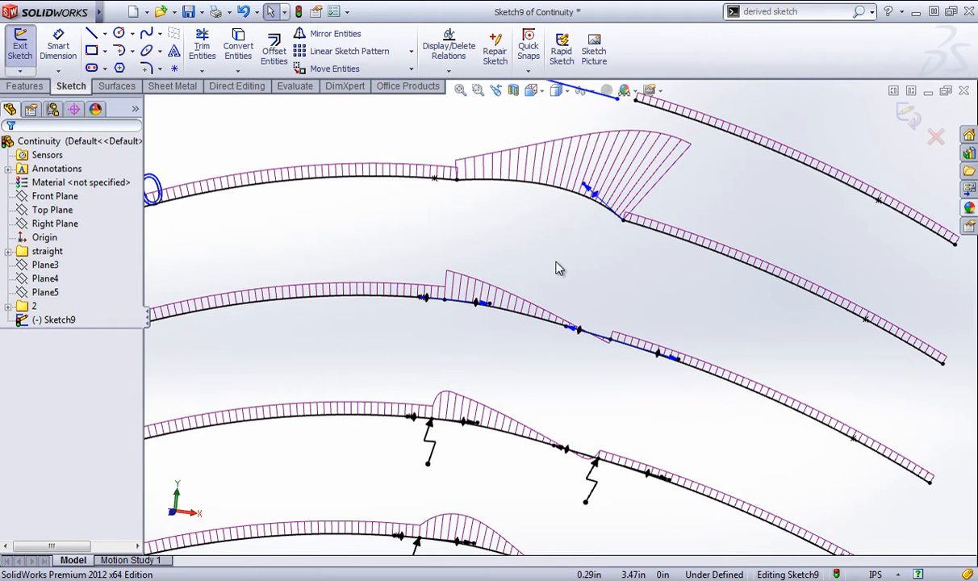
Examine the curvature combs up close where the bridging splines meet the curves, first on C0, then on C1 and C2.
scroll(476, 179, down, 4)
scroll(484, 266, down, 2)
scroll(702, 281, up, 2)
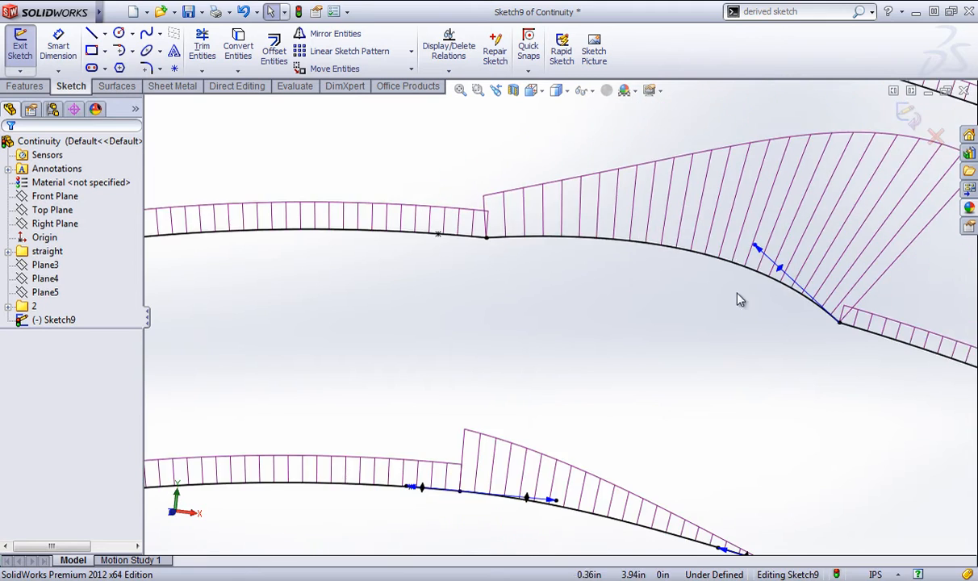
click(772, 329)
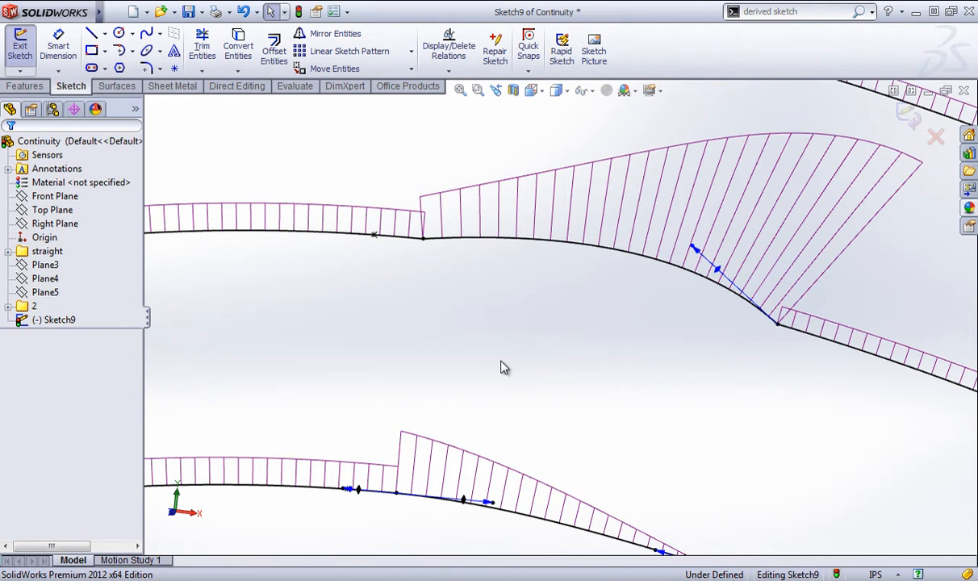
scroll(502, 369, up, 1)
scroll(589, 496, down, 2)
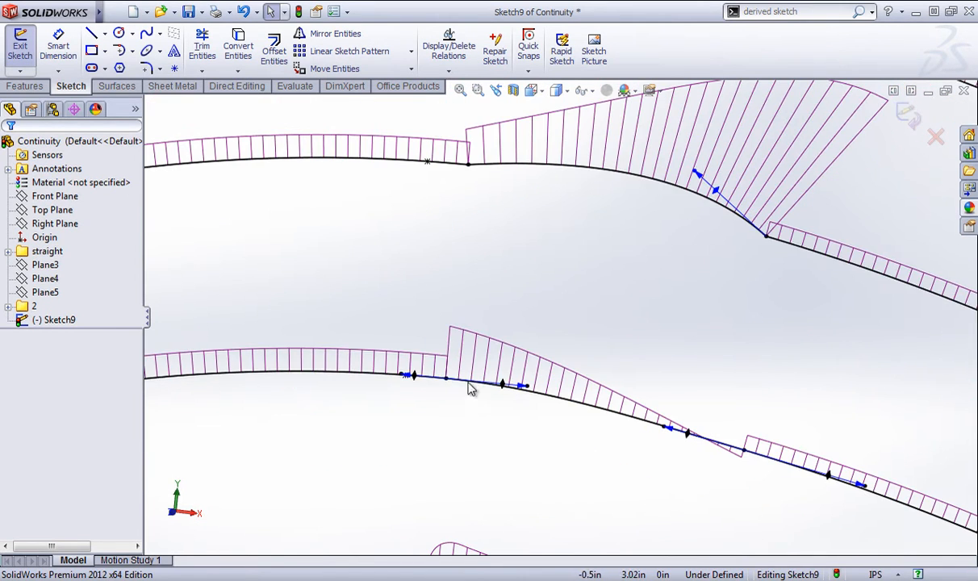
scroll(473, 390, down, 3)
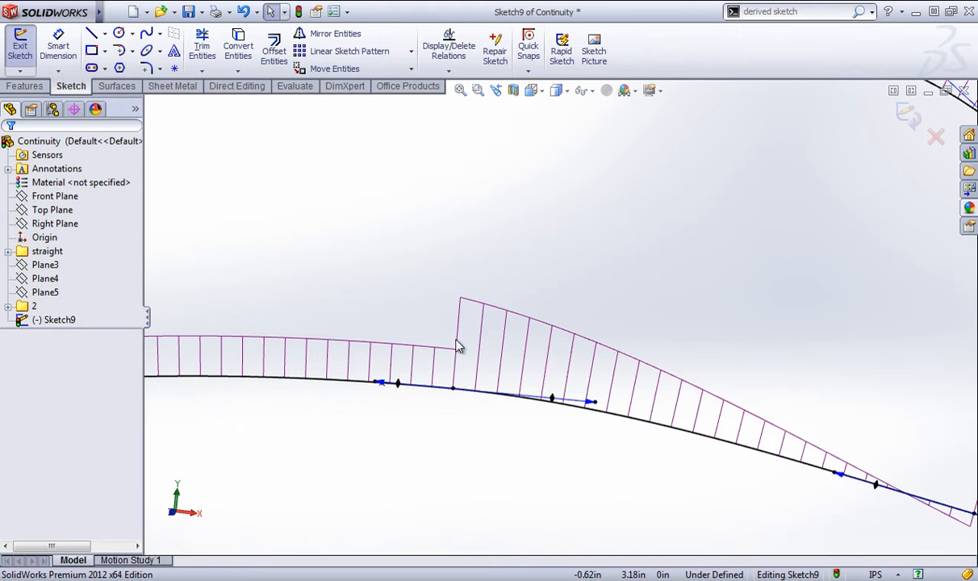
middle_drag(492, 396, 491, 317)
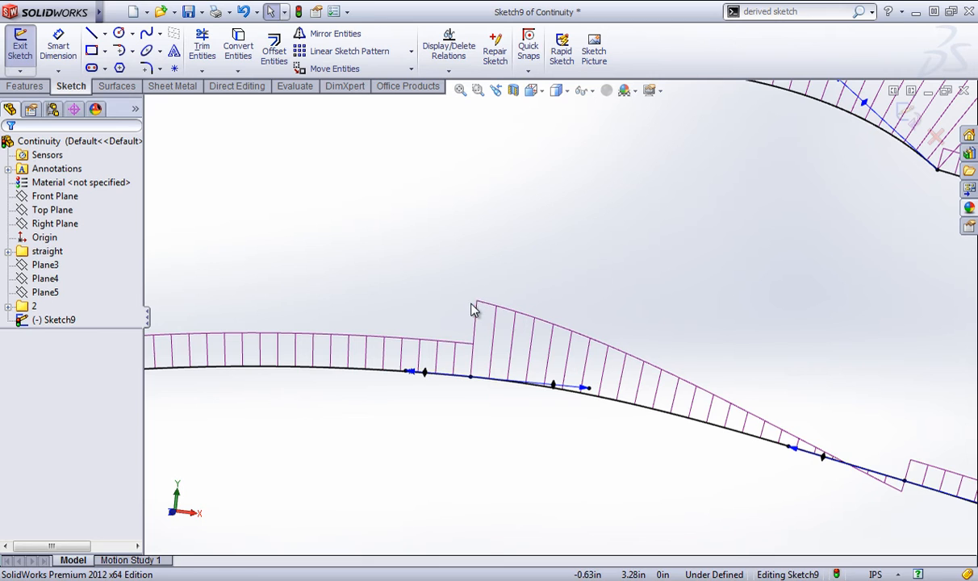
scroll(902, 499, down, 5)
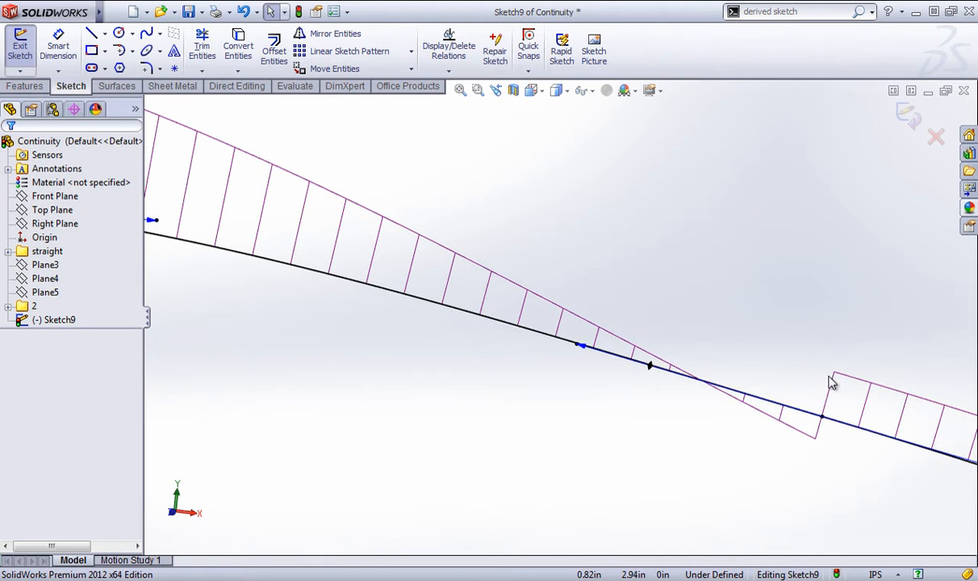
scroll(678, 474, up, 6)
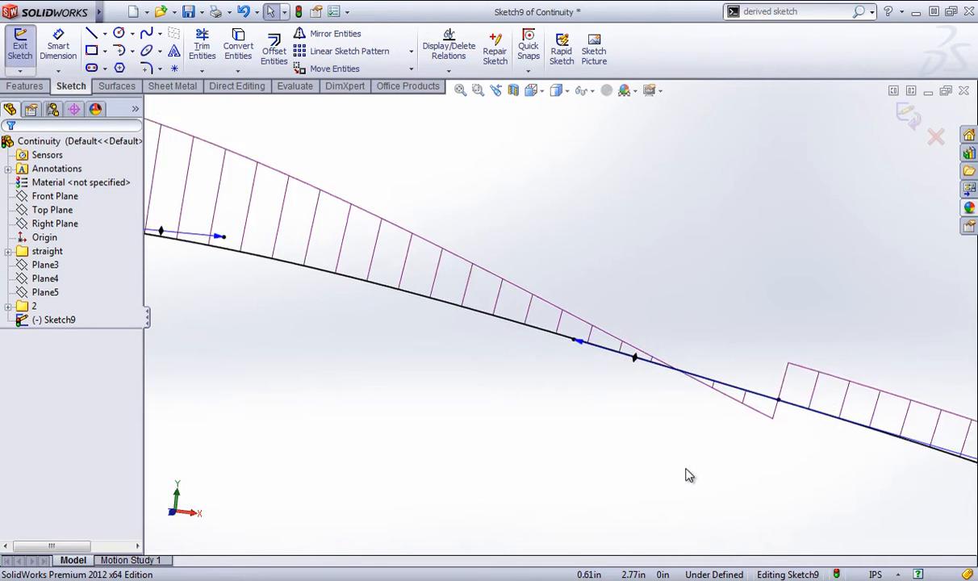
scroll(482, 367, down, 3)
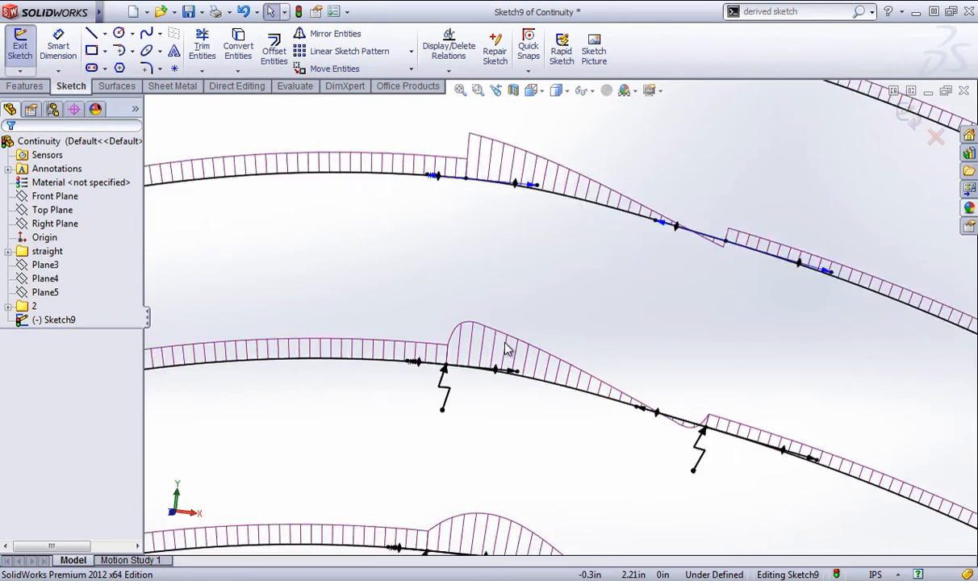
Examine the curvature combs up close at both ends of the C2 bridging spline, and compare them with the C3 ones.
scroll(485, 345, down, 1)
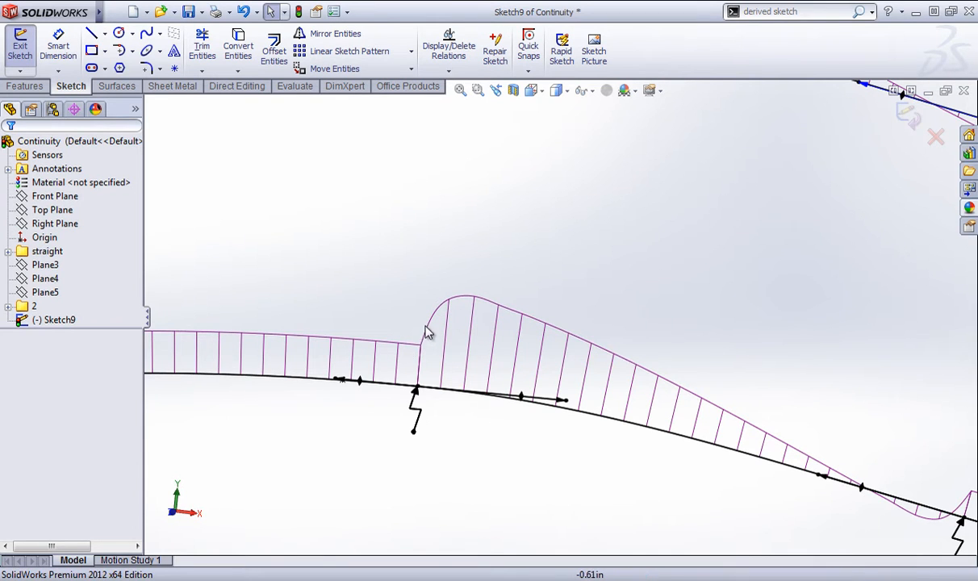
scroll(804, 450, up, 3)
scroll(686, 380, down, 5)
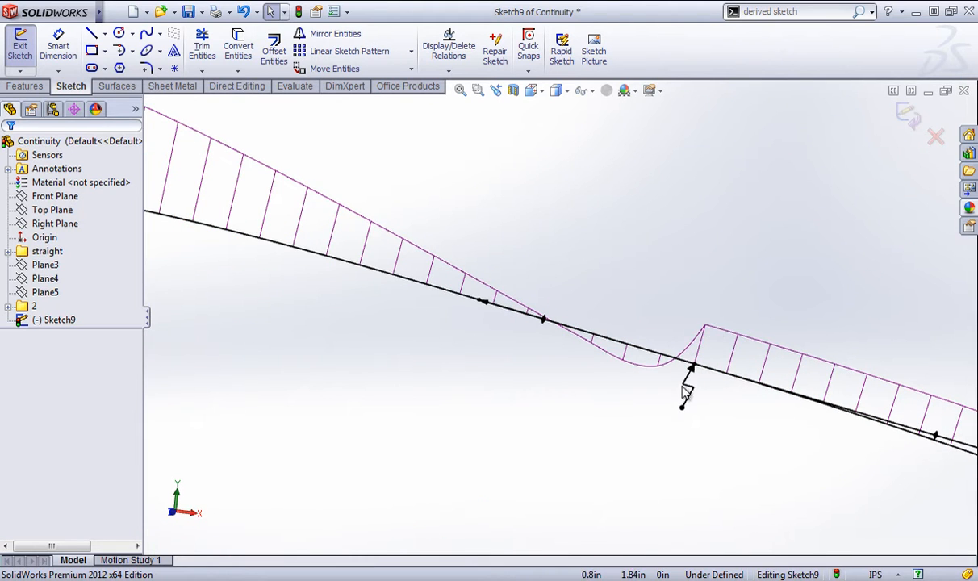
scroll(630, 408, up, 5)
scroll(363, 431, down, 1)
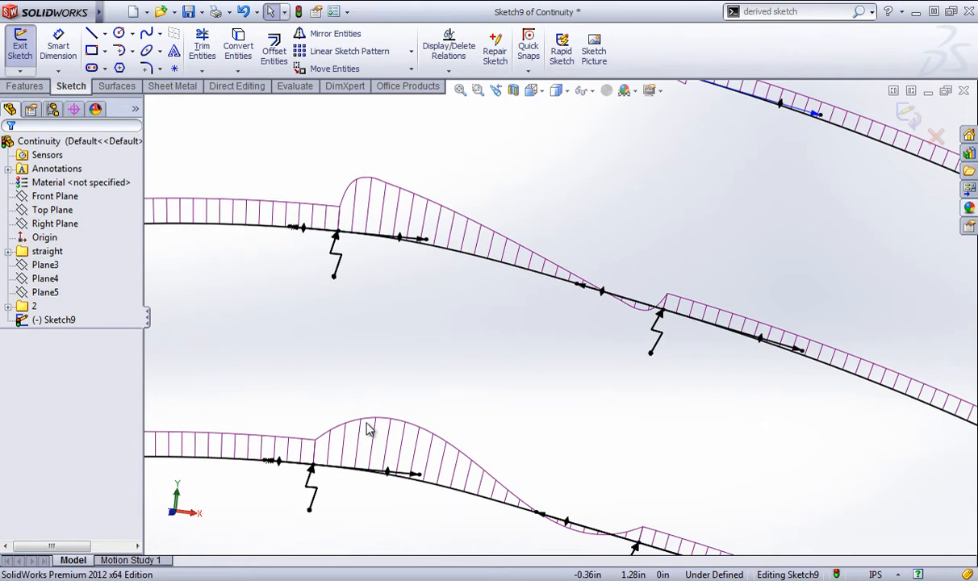
scroll(367, 430, down, 2)
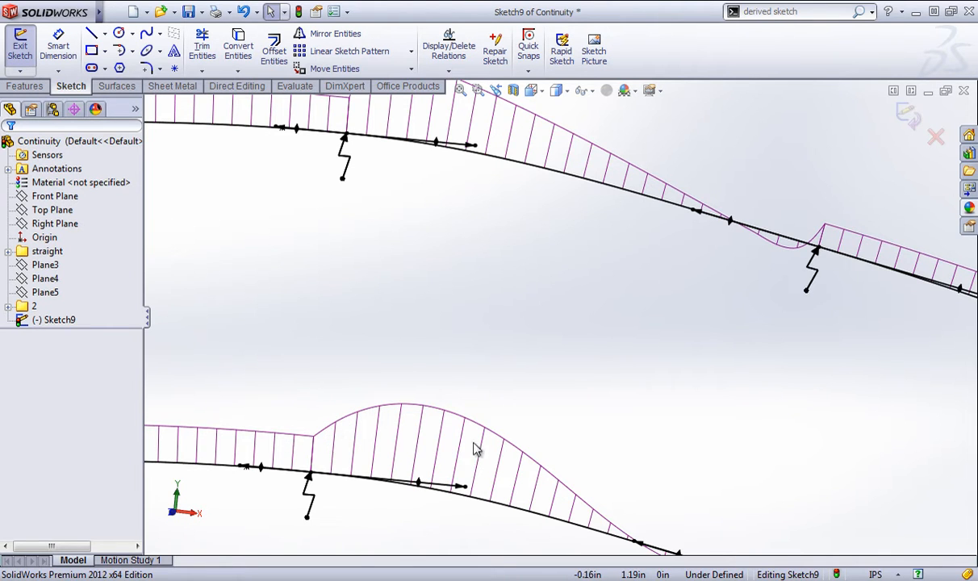
scroll(477, 448, up, 2)
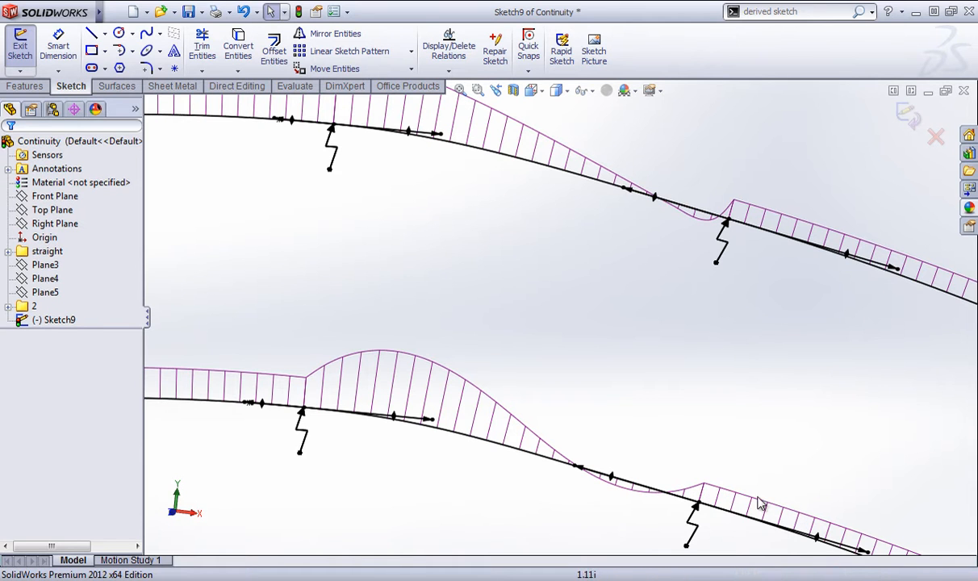
scroll(410, 283, up, 9)
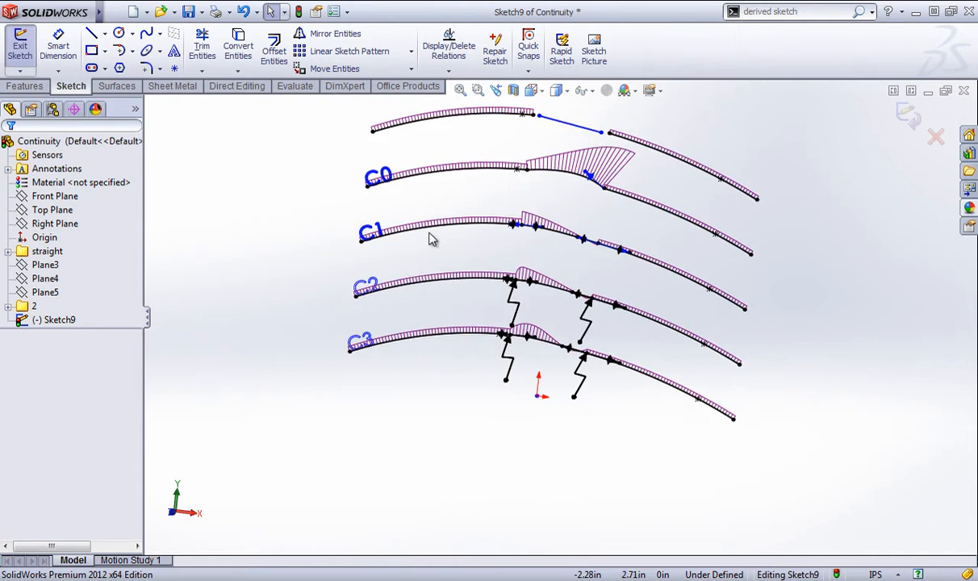
scroll(431, 234, down, 1)
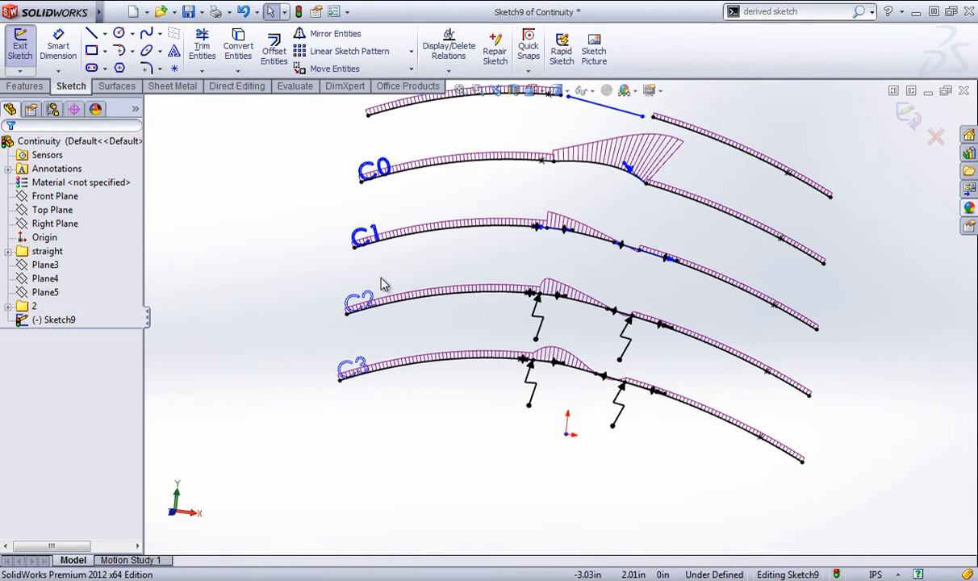
Finish editing the continuity comparison sketch and hide Sketch9.
click(909, 116)
scroll(711, 303, up, 3)
scroll(691, 287, down, 2)
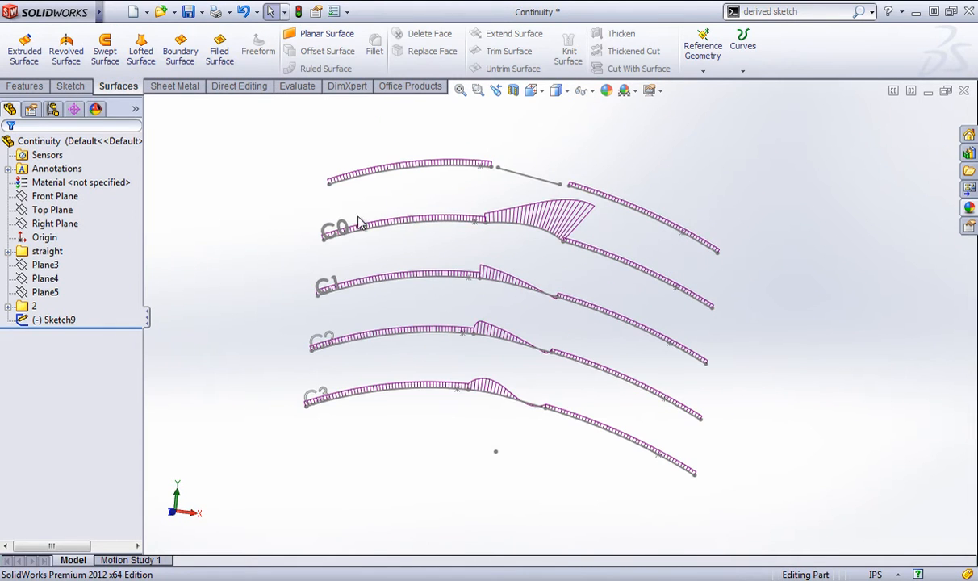
right_click(56, 321)
click(72, 285)
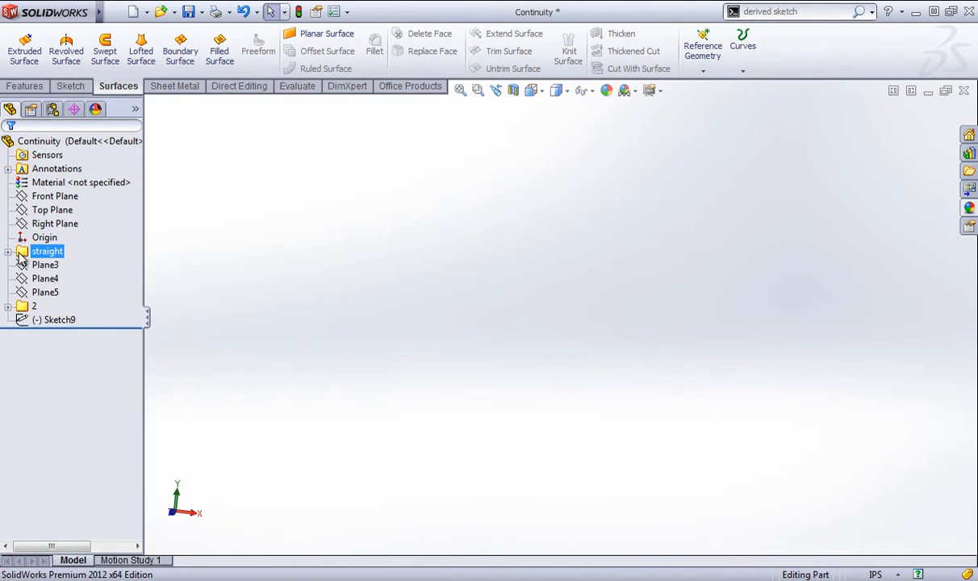
Unsuppress all the features in the straight folder, from Surface-Plane1 through Surface-Knit7.
click(7, 251)
drag(29, 272, 104, 361)
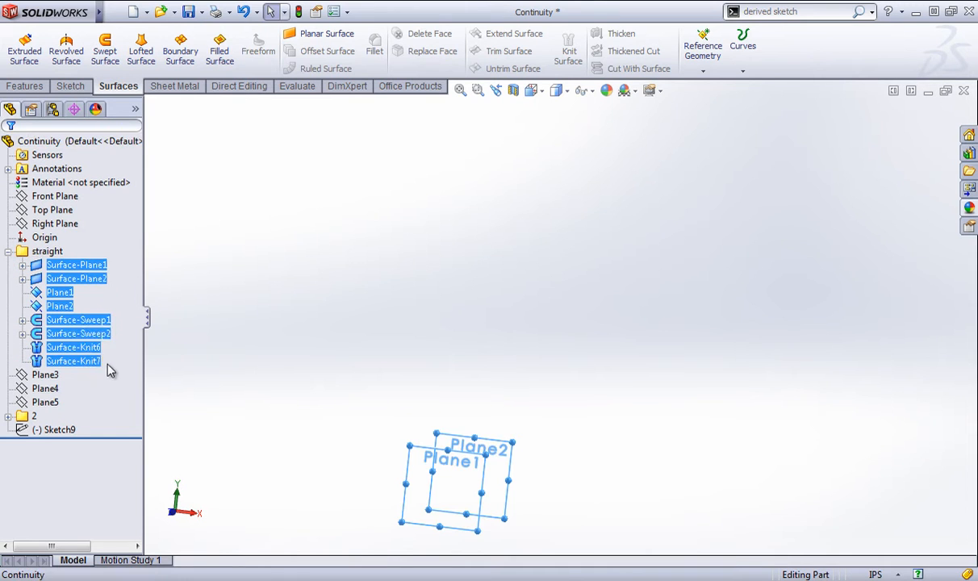
right_click(83, 343)
click(108, 307)
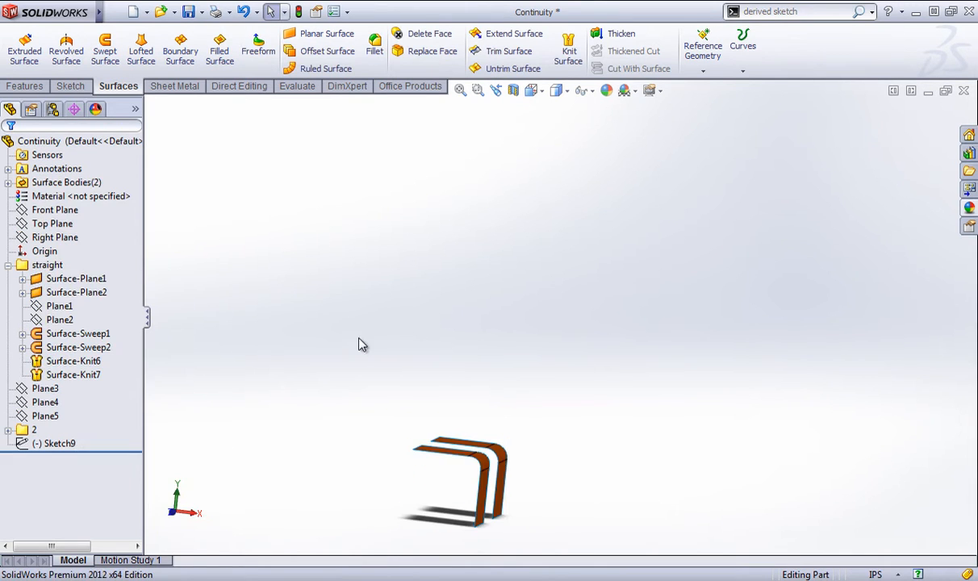
Examine the two bent surface strips from several angles, focusing on the rounded bends between their flat faces.
middle_drag(482, 377, 466, 507)
scroll(466, 507, down, 5)
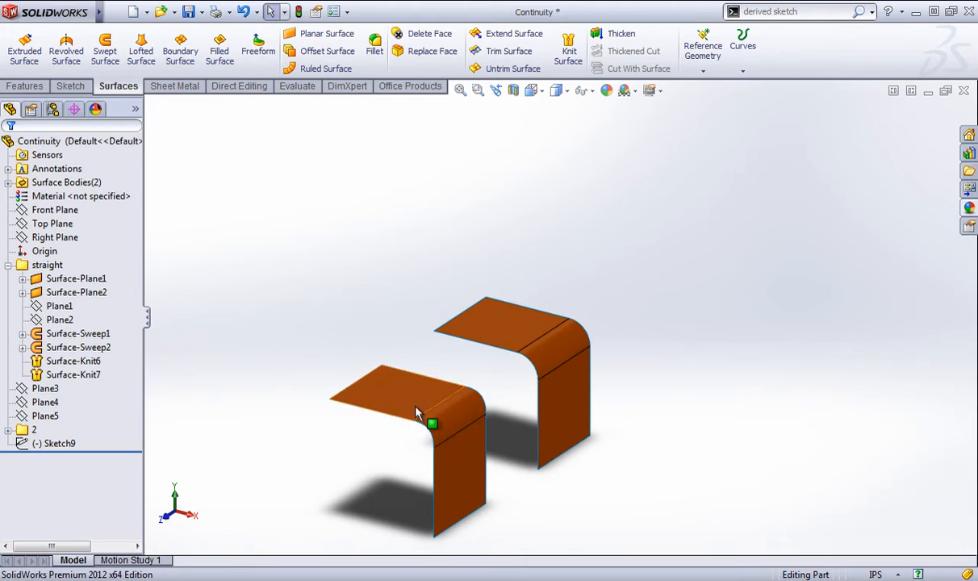
middle_drag(509, 381, 474, 390)
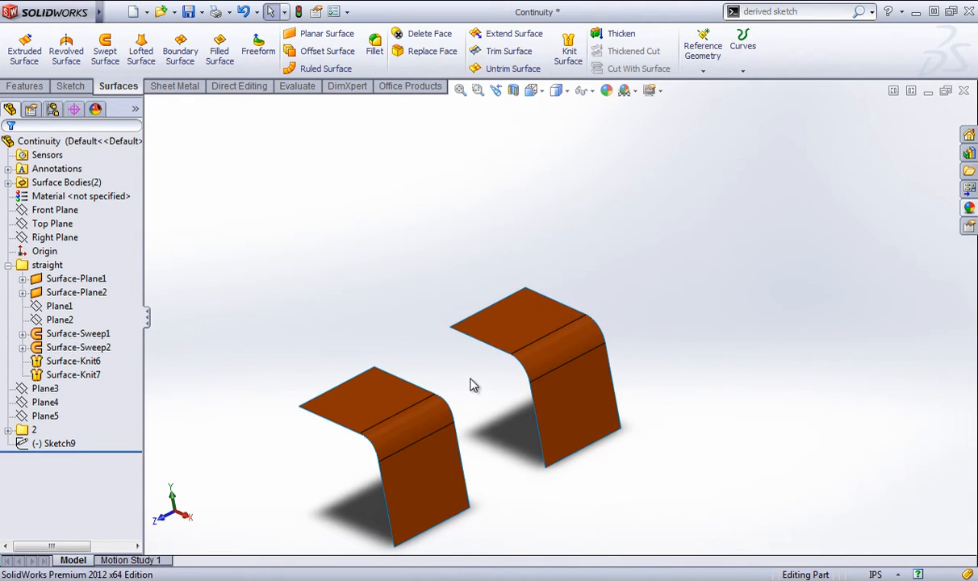
scroll(525, 376, down, 5)
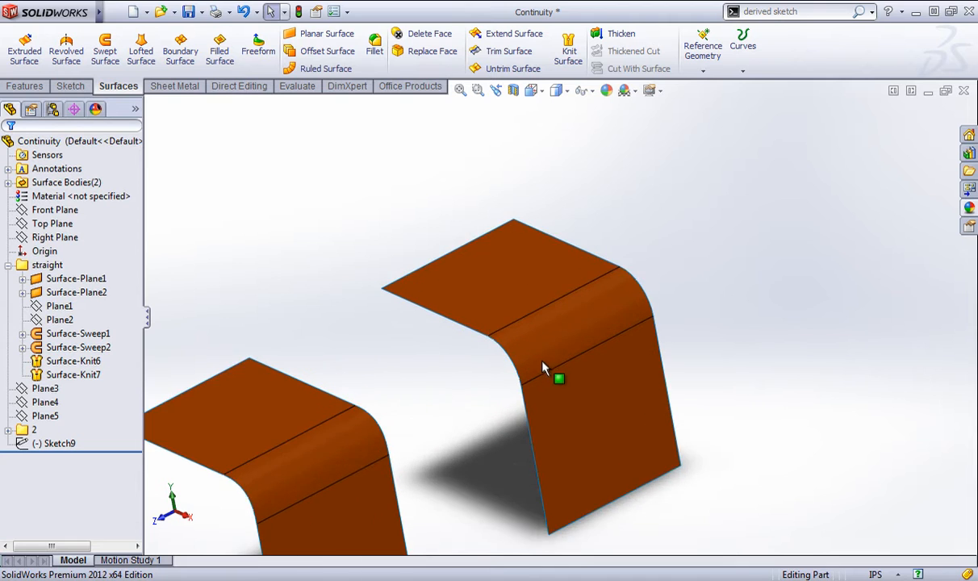
middle_drag(546, 368, 457, 289)
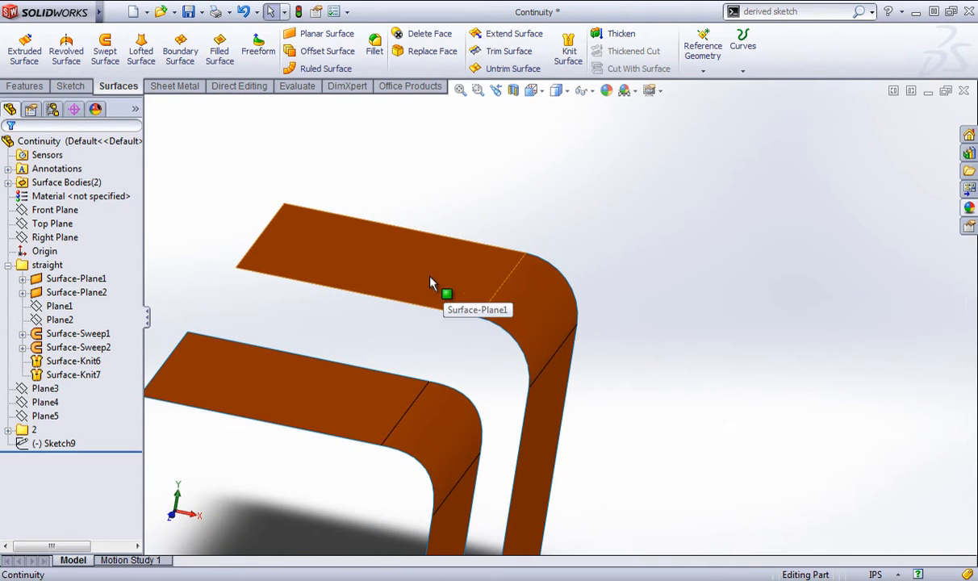
middle_drag(521, 294, 493, 345)
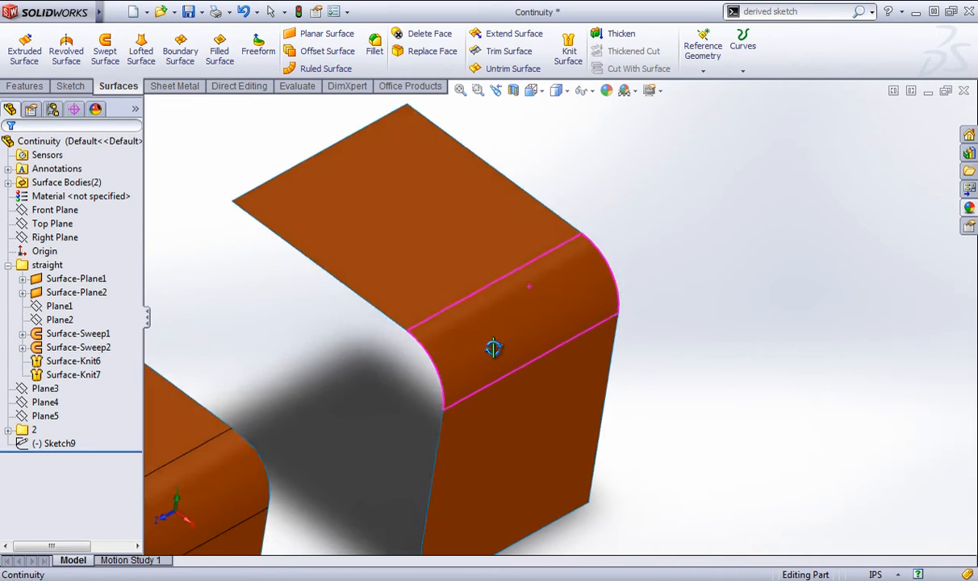
scroll(448, 480, up, 5)
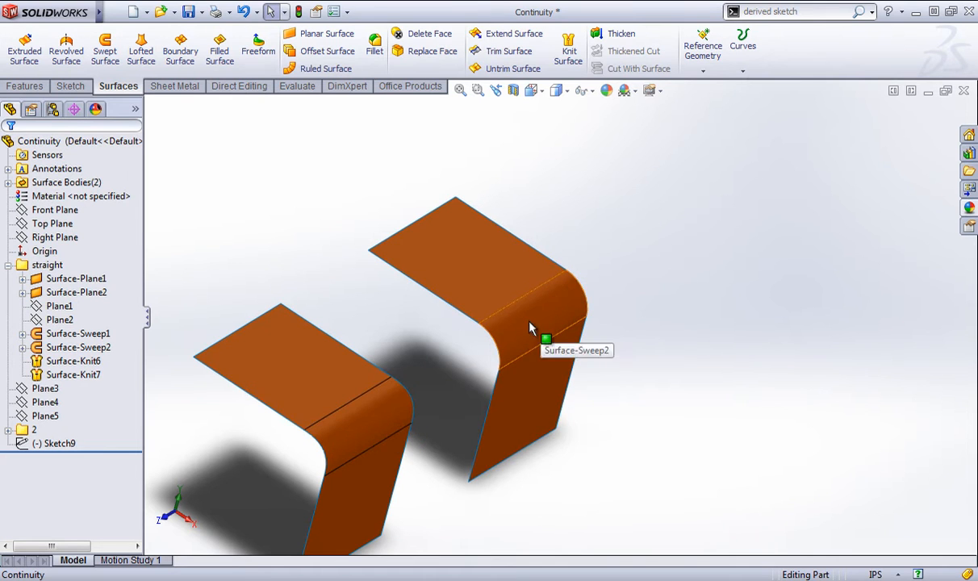
middle_drag(424, 361, 398, 332)
scroll(323, 348, up, 3)
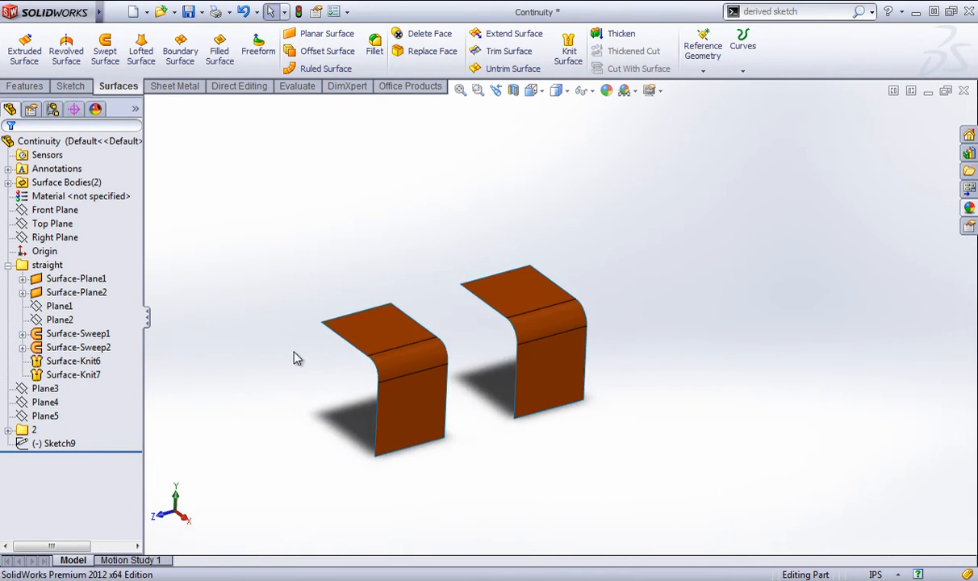
scroll(404, 354, down, 2)
middle_drag(576, 355, 395, 341)
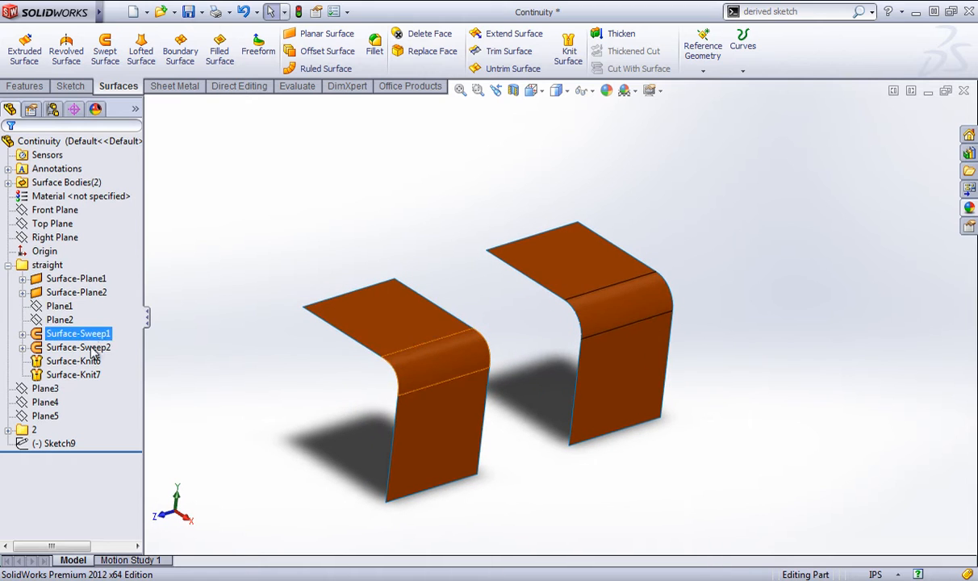
Show Sketch2 and Sketch1, the sketches behind the two planar surfaces.
click(22, 293)
right_click(66, 305)
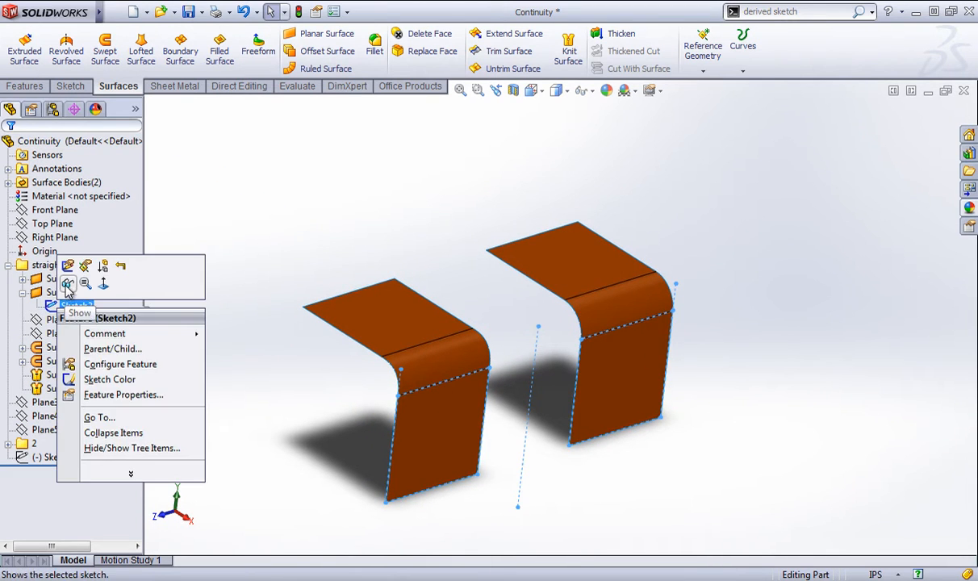
click(51, 294)
click(23, 278)
right_click(62, 293)
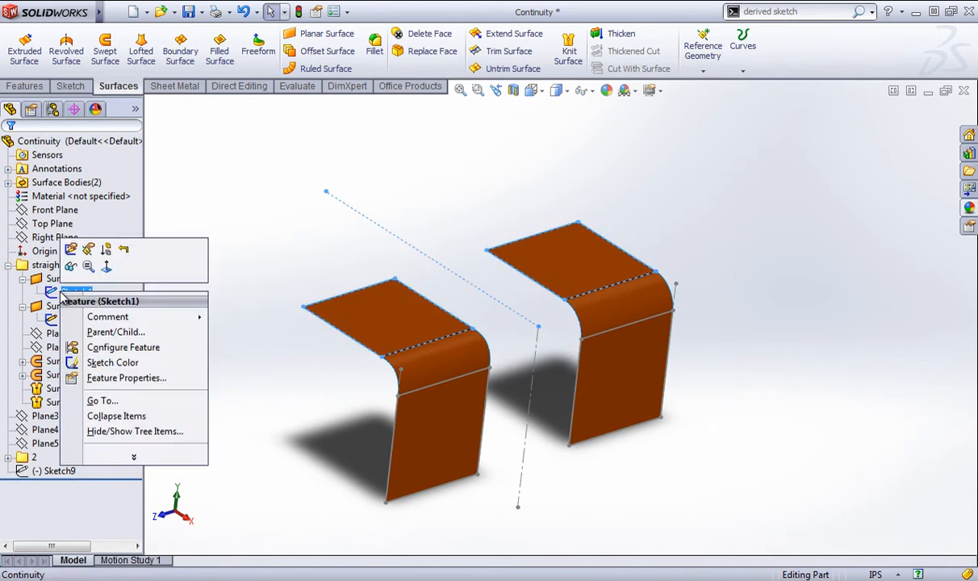
click(71, 267)
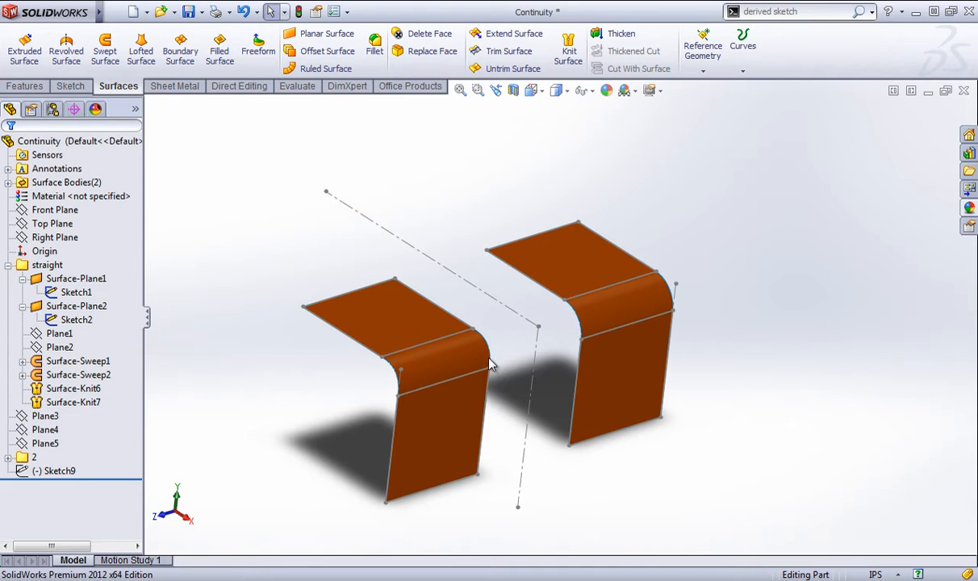
scroll(384, 378, up, 3)
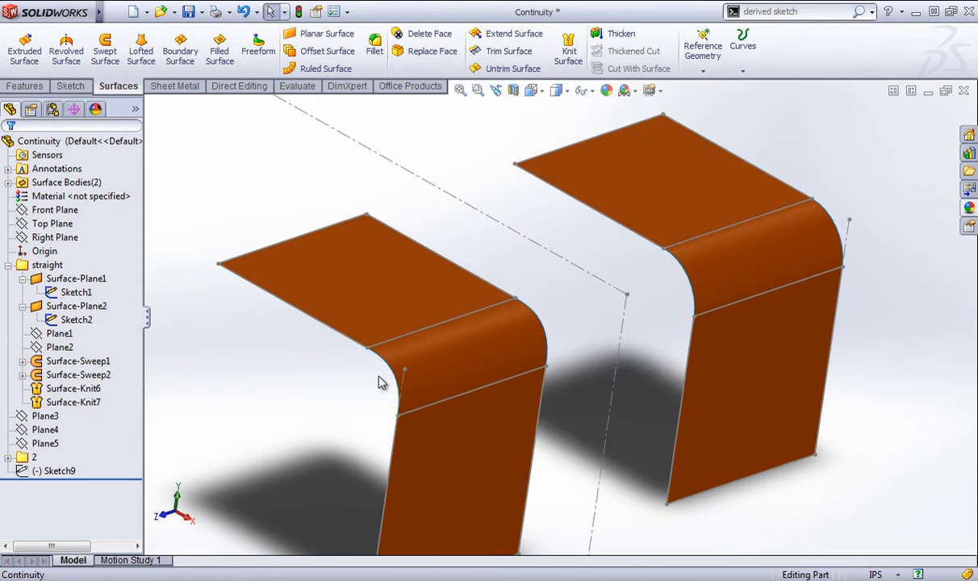
Hide Sketch1 and Sketch2 of the planar surfaces again.
right_click(80, 292)
click(91, 269)
right_click(53, 318)
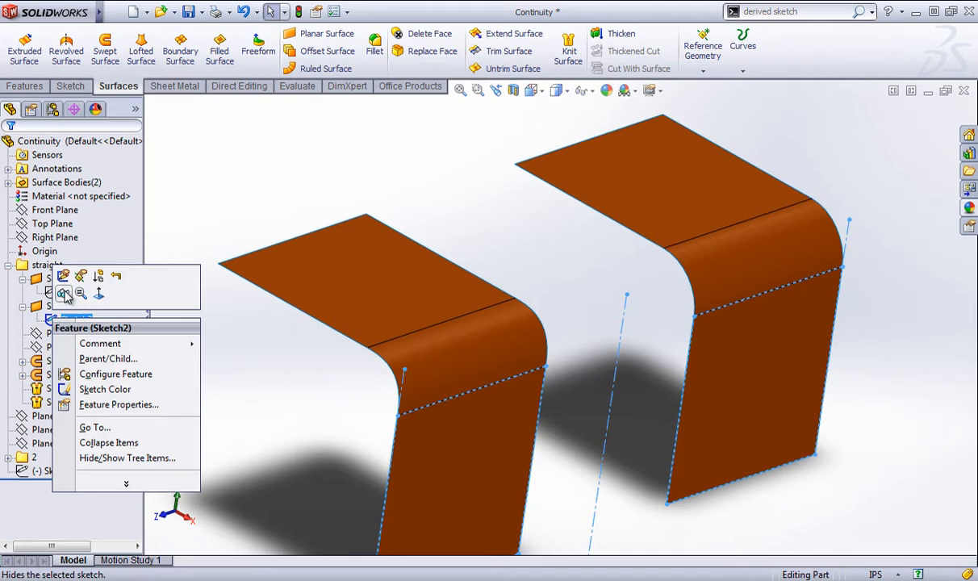
click(64, 296)
Show Sketch3 of Surface-Sweep1 and Sketch4 of Surface-Sweep2 with their curvature combs.
click(58, 334)
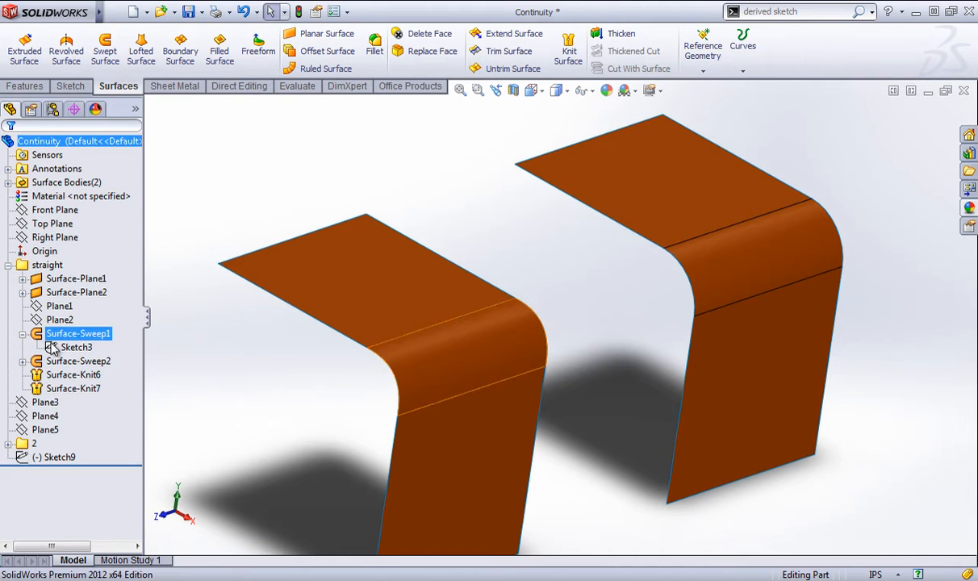
right_click(51, 347)
click(68, 320)
click(63, 361)
right_click(50, 374)
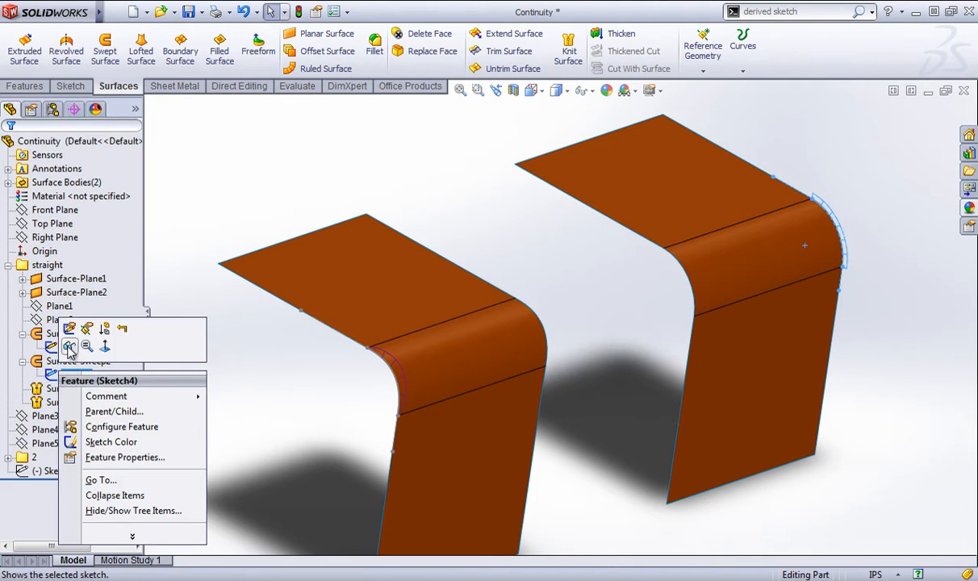
click(69, 347)
Examine the curvature combs on both bends up close where the rounded edges meet the flat surfaces.
mouse_move(344, 391)
middle_down()
mouse_move(579, 389)
mouse_move(328, 371)
mouse_move(394, 348)
mouse_move(375, 352)
middle_up()
scroll(467, 232, down, 3)
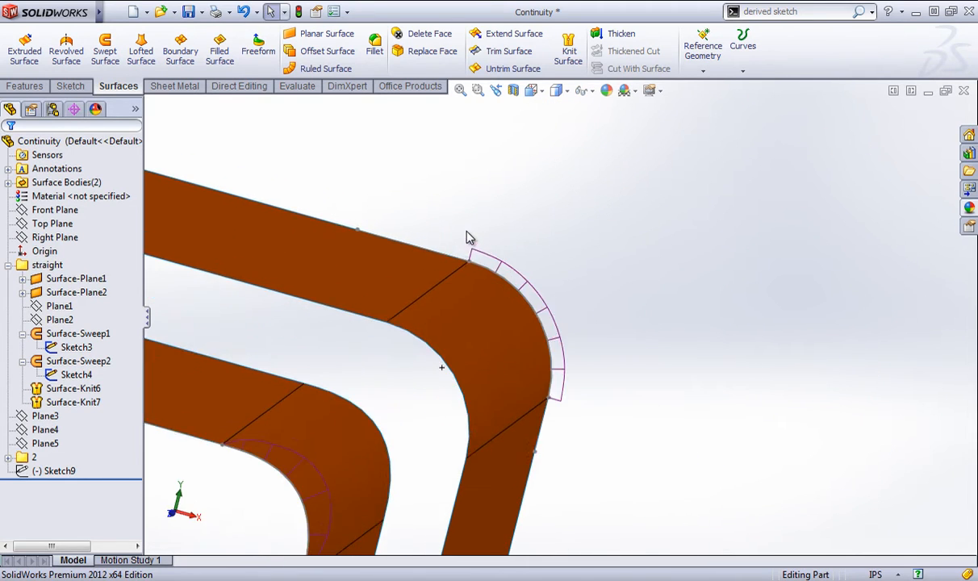
scroll(472, 246, down, 3)
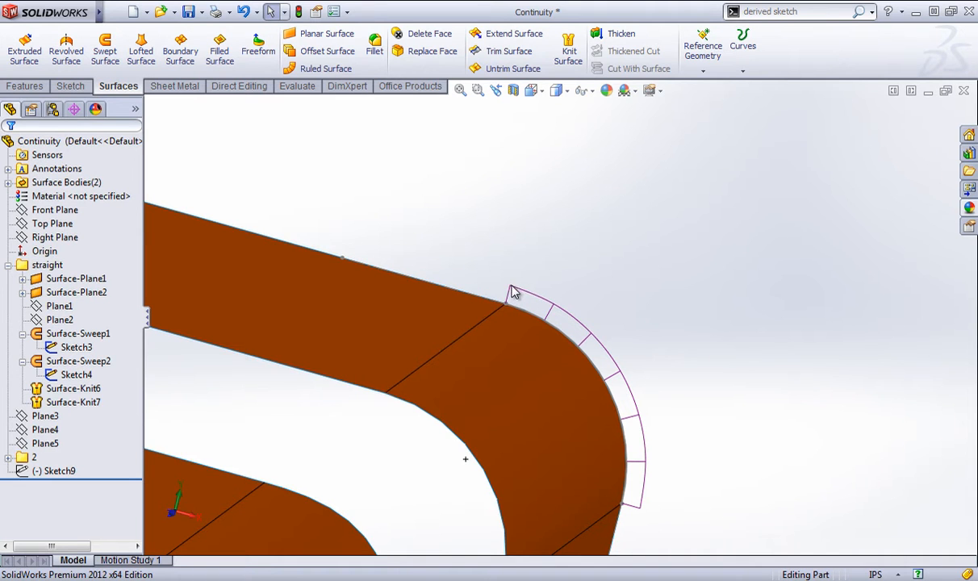
middle_drag(514, 292, 427, 467)
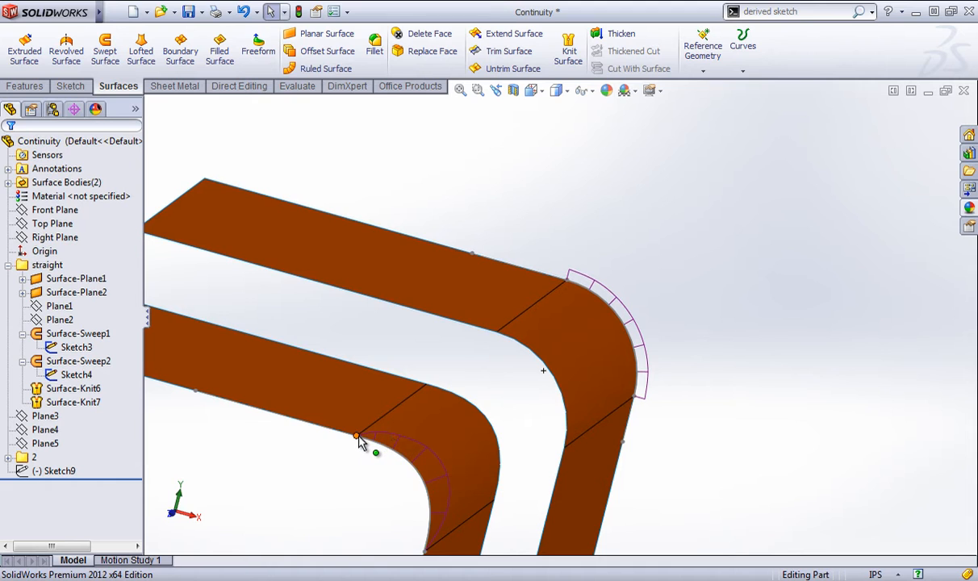
scroll(426, 483, up, 2)
scroll(425, 485, down, 3)
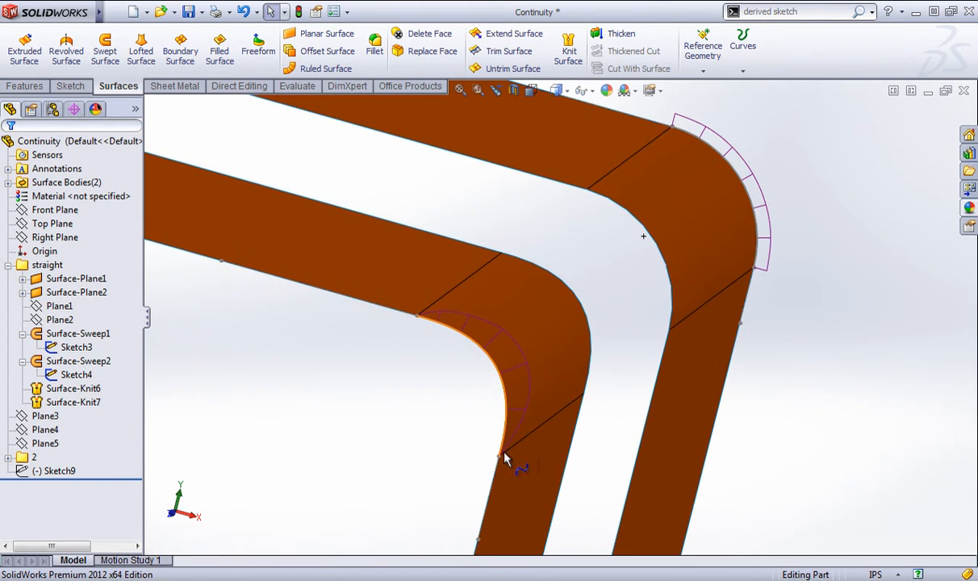
Open Sketch3 for editing and set its bend spline to the Raised degree option.
right_click(476, 343)
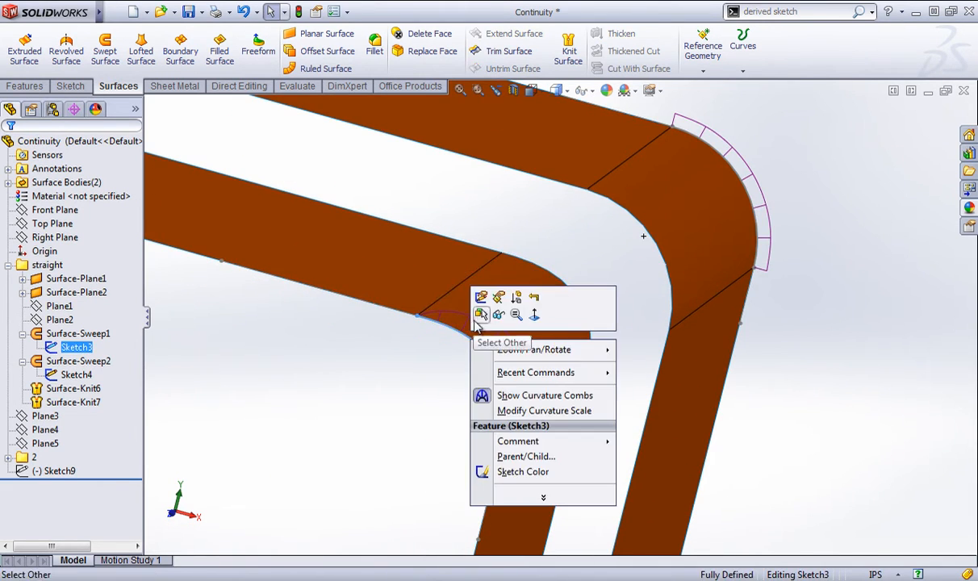
click(482, 297)
click(487, 362)
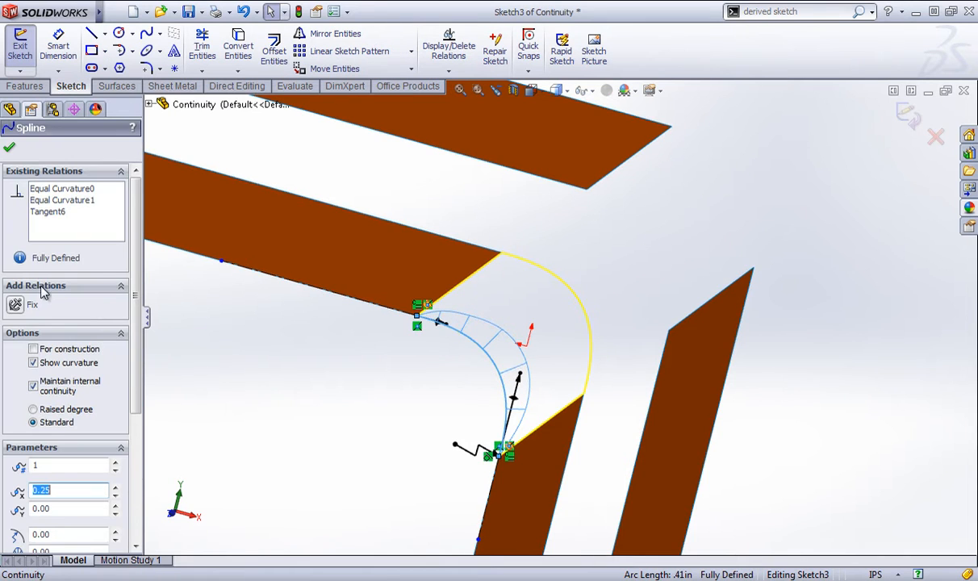
click(66, 409)
click(9, 147)
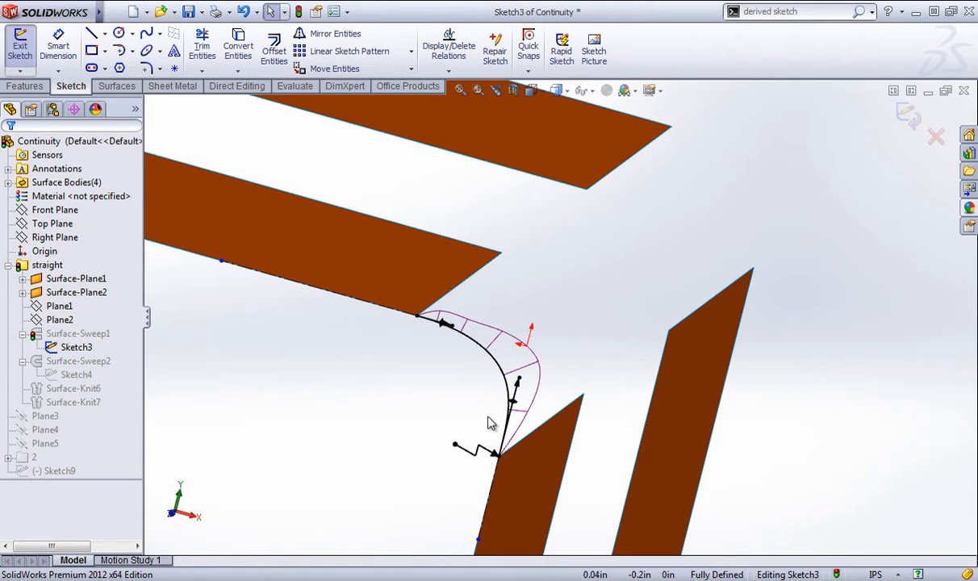
Set the bend spline in Sketch3 back to the Standard option.
click(482, 348)
click(46, 426)
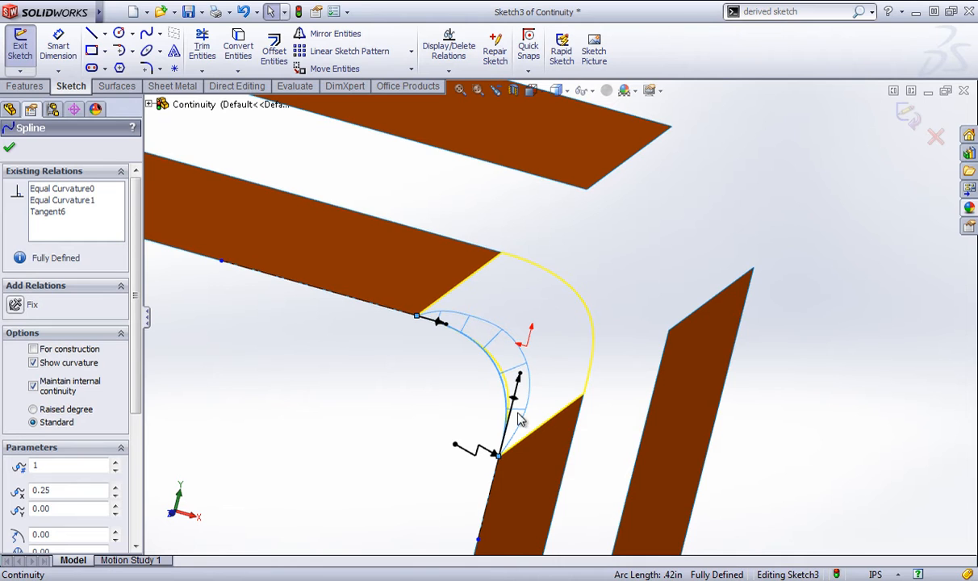
click(16, 145)
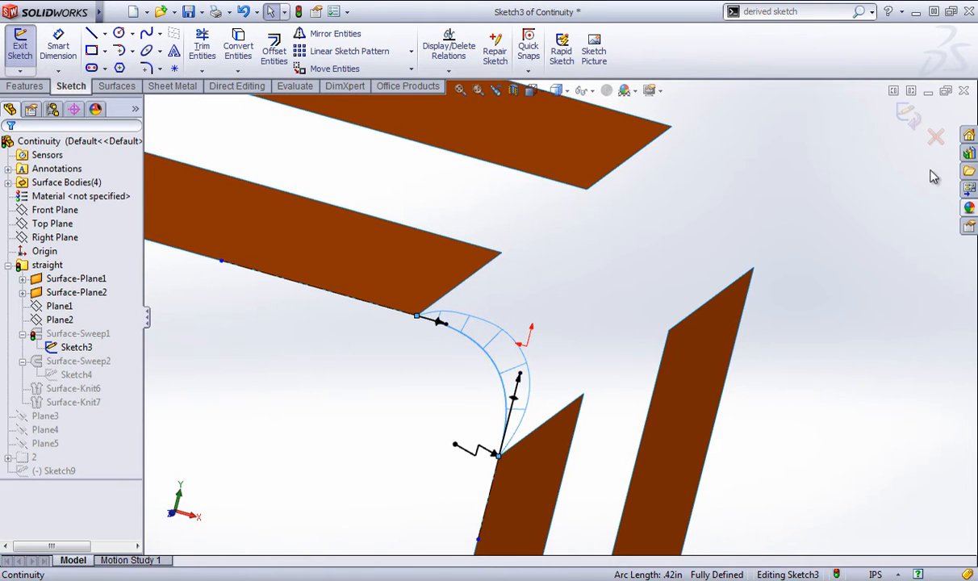
Finish editing Sketch3 and turn on the curvature color display for the surfaces.
click(906, 114)
mouse_move(849, 260)
middle_down()
mouse_move(812, 299)
mouse_move(569, 267)
mouse_move(589, 275)
middle_up()
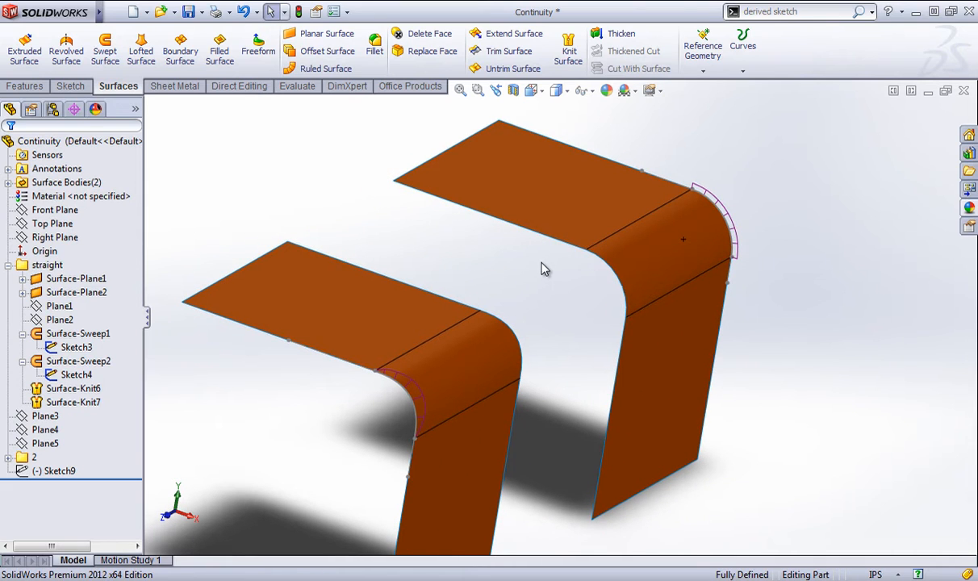
click(294, 86)
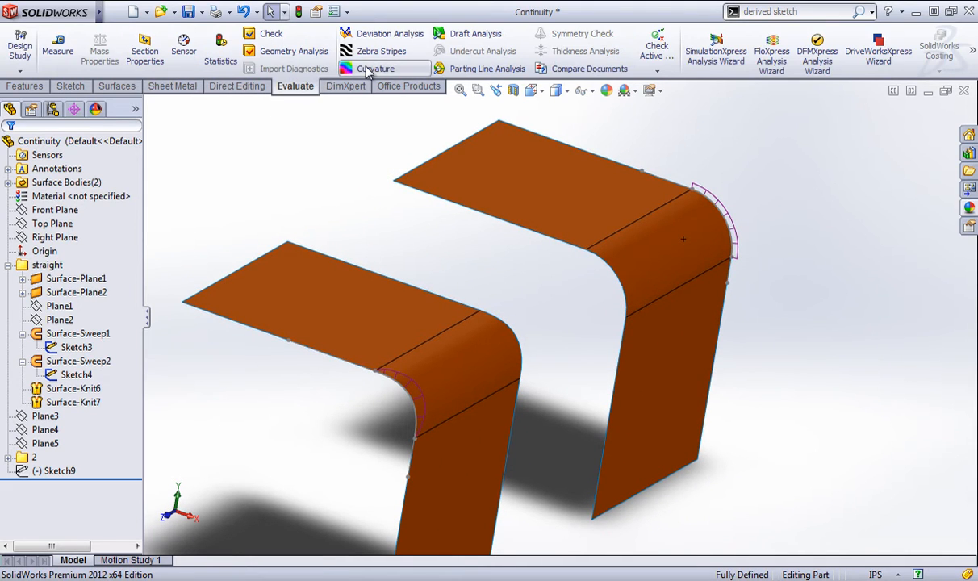
click(376, 69)
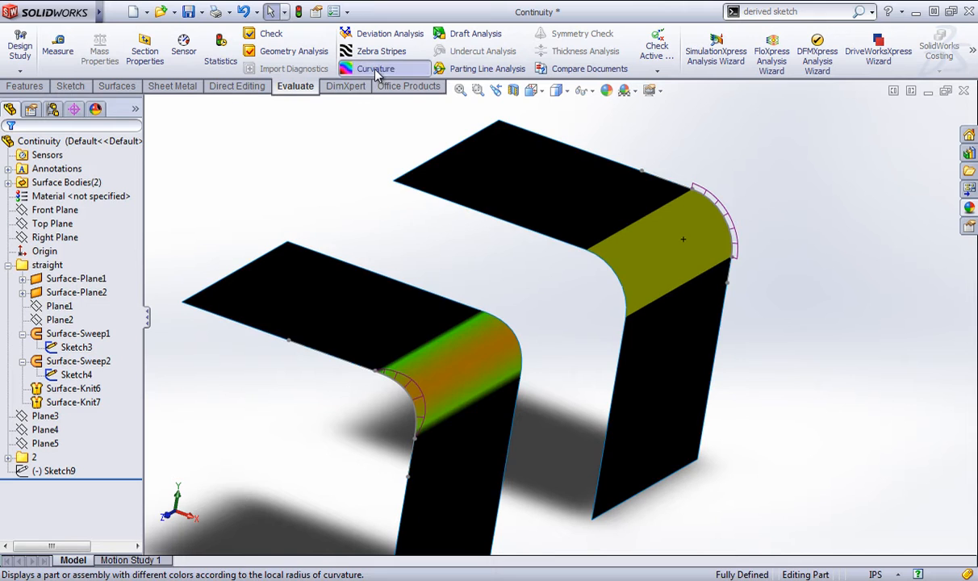
Examine the curvature colors and radius read-outs on both bends, especially where the bends meet the flat surfaces.
scroll(678, 237, down, 5)
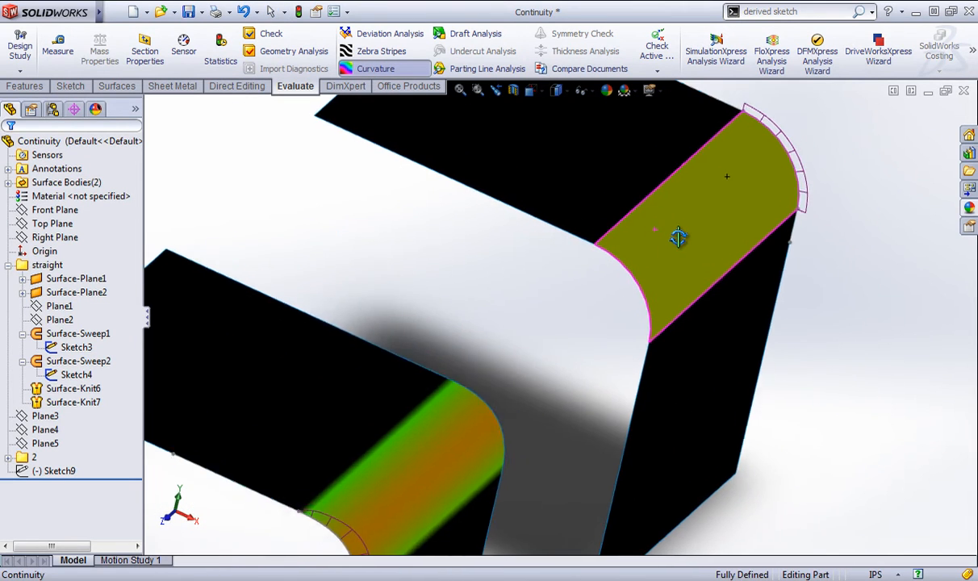
middle_drag(678, 238, 677, 275)
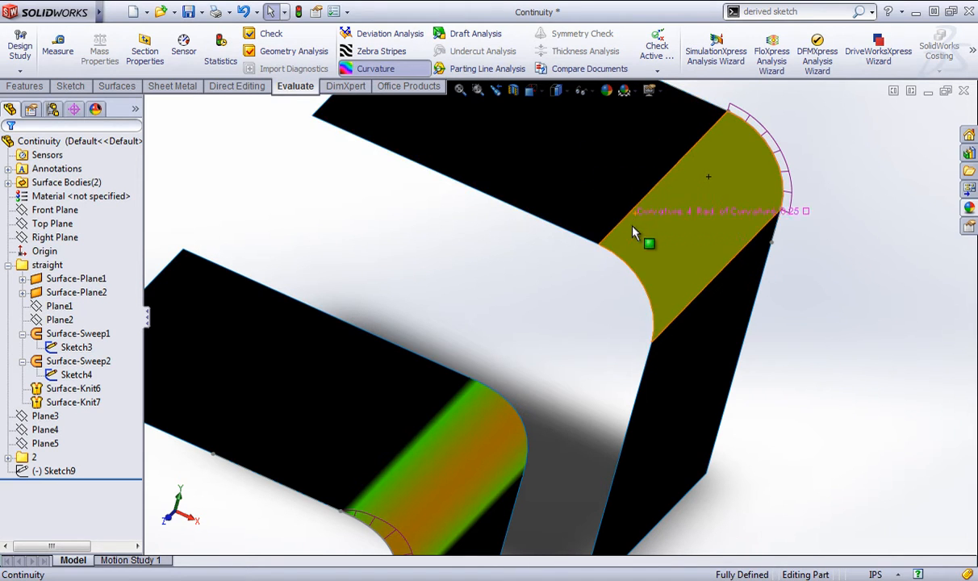
scroll(598, 213, up, 5)
scroll(452, 422, down, 8)
mouse_move(540, 368)
middle_down()
mouse_move(563, 332)
mouse_move(557, 361)
middle_up()
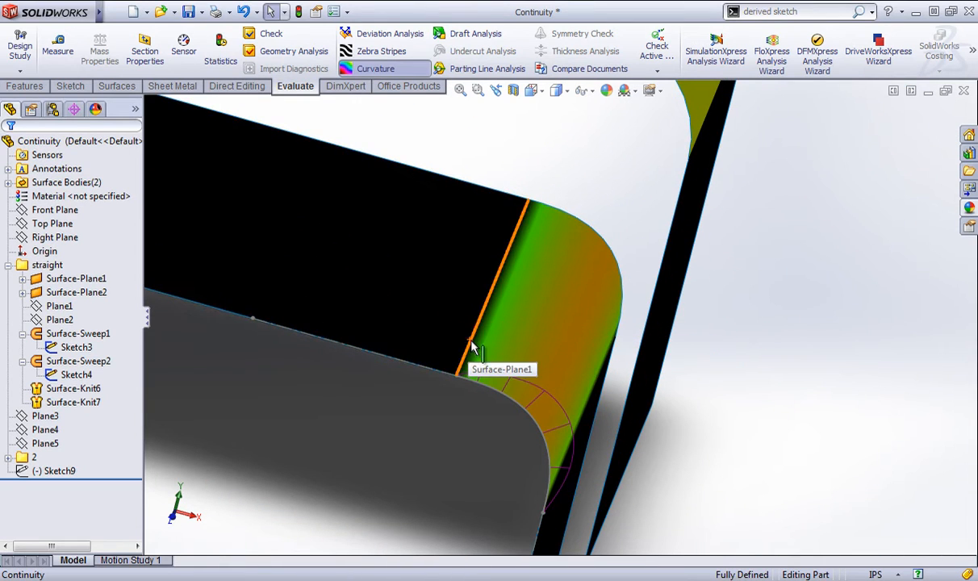
scroll(478, 351, down, 2)
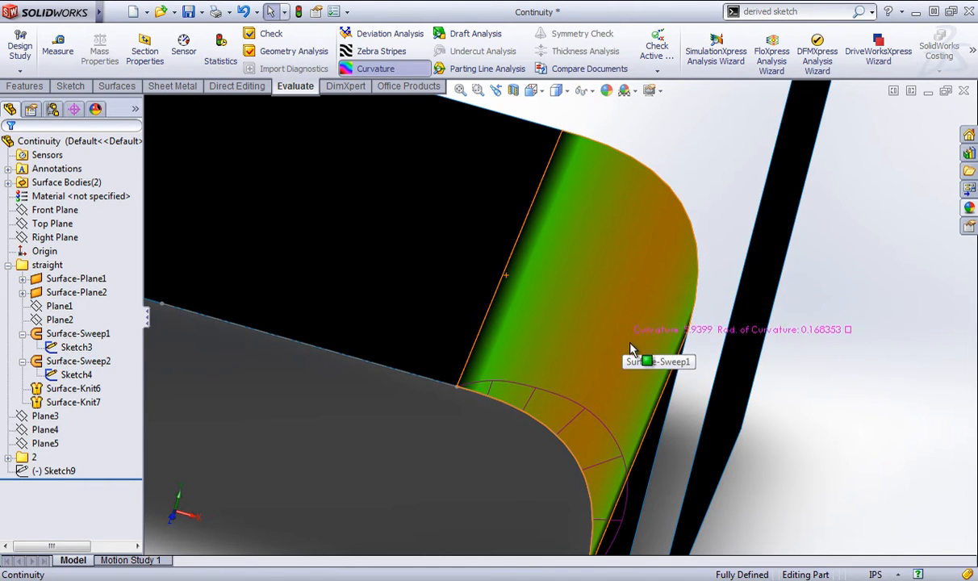
mouse_move(633, 356)
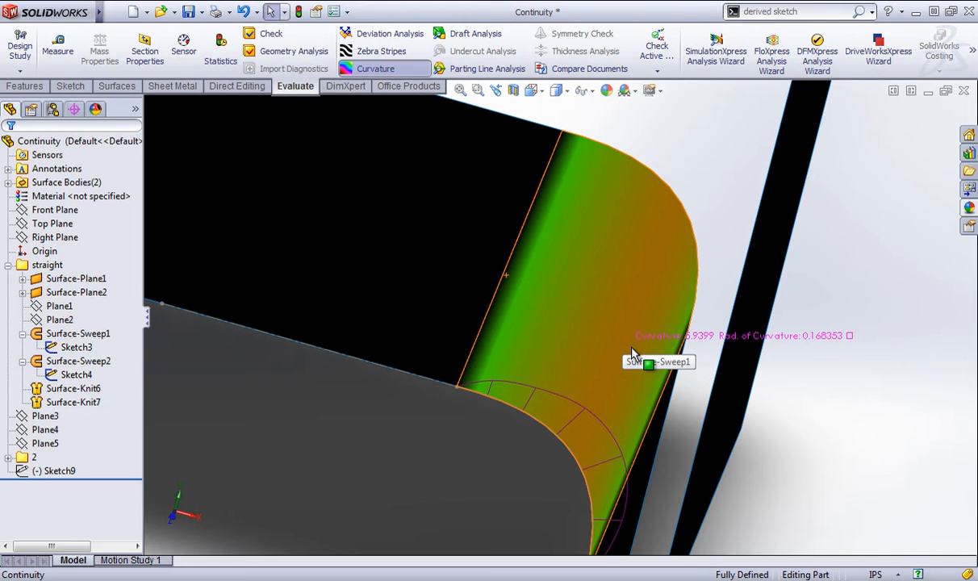
scroll(632, 358, up, 10)
middle_drag(653, 345, 626, 355)
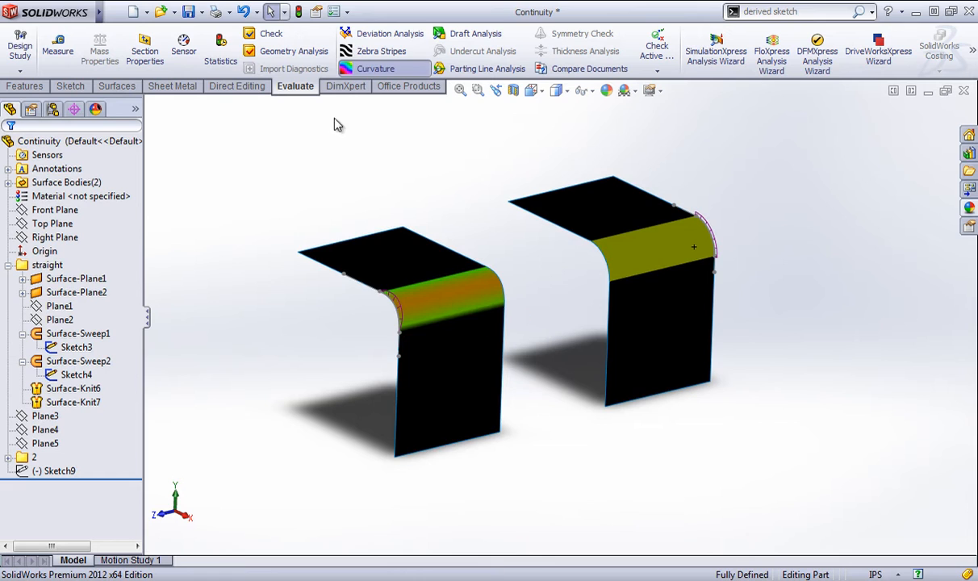
Turn off the curvature color display and hide Sketch4 of Surface-Sweep2 and Sketch3 of Surface-Sweep1.
click(374, 70)
middle_drag(428, 178, 450, 189)
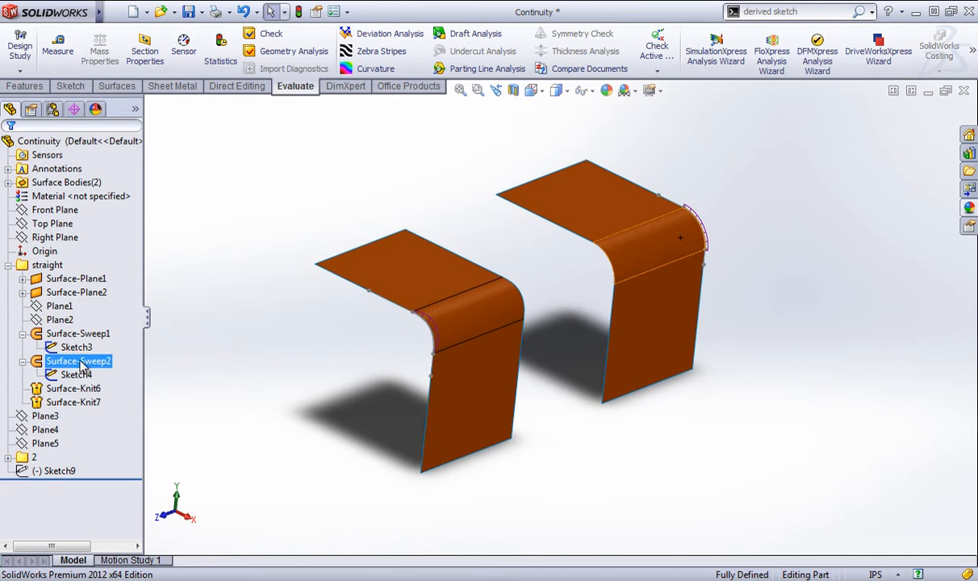
click(37, 390)
click(76, 375)
right_click(74, 375)
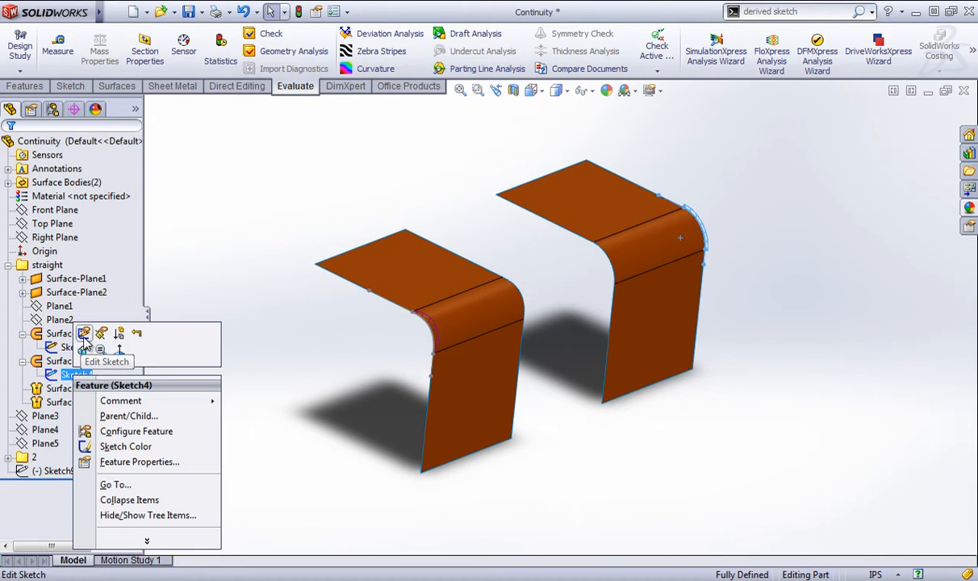
click(75, 347)
right_click(74, 347)
click(73, 322)
click(23, 361)
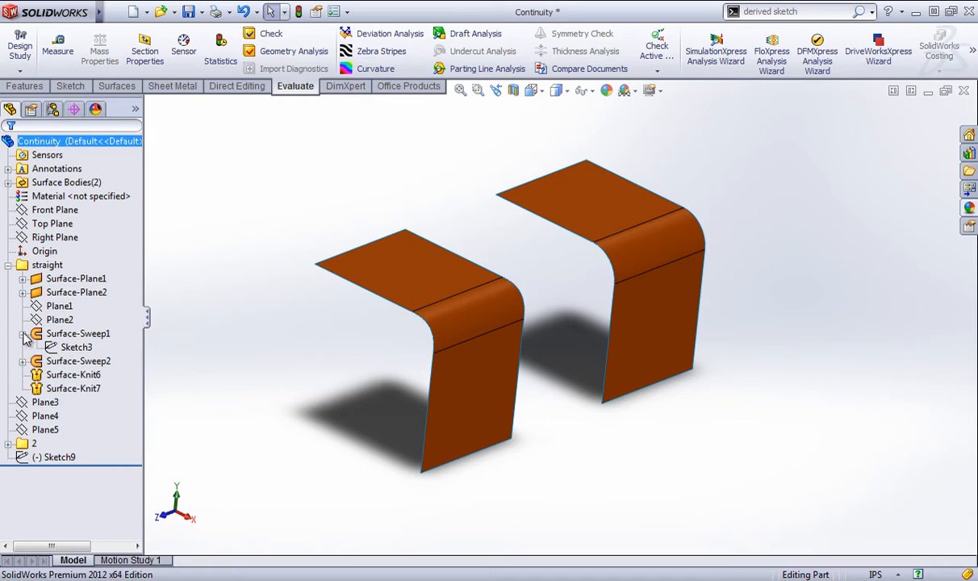
click(23, 333)
middle_drag(787, 209, 766, 211)
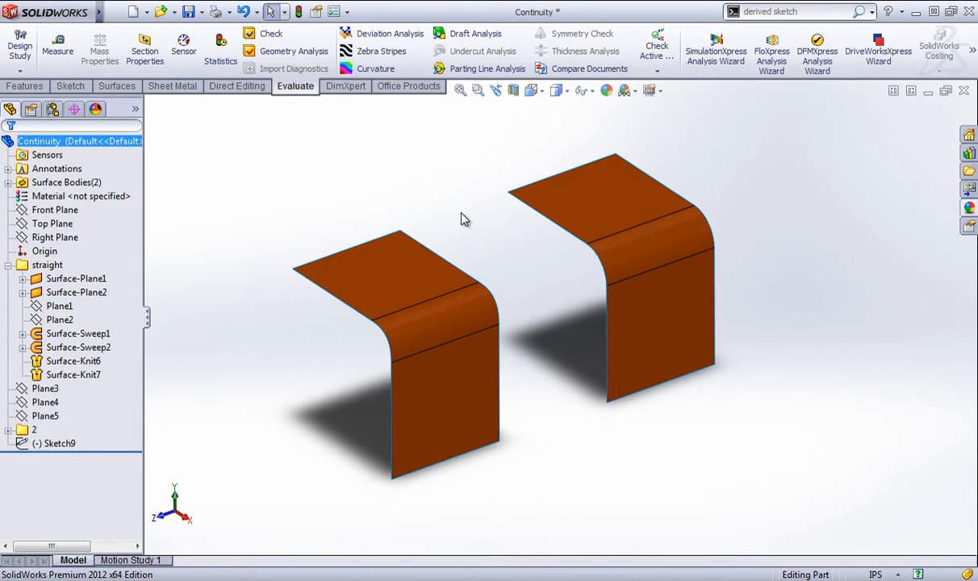
Display horizontal zebra stripes on both bent surfaces and accept the settings.
click(379, 51)
middle_drag(563, 284, 478, 212)
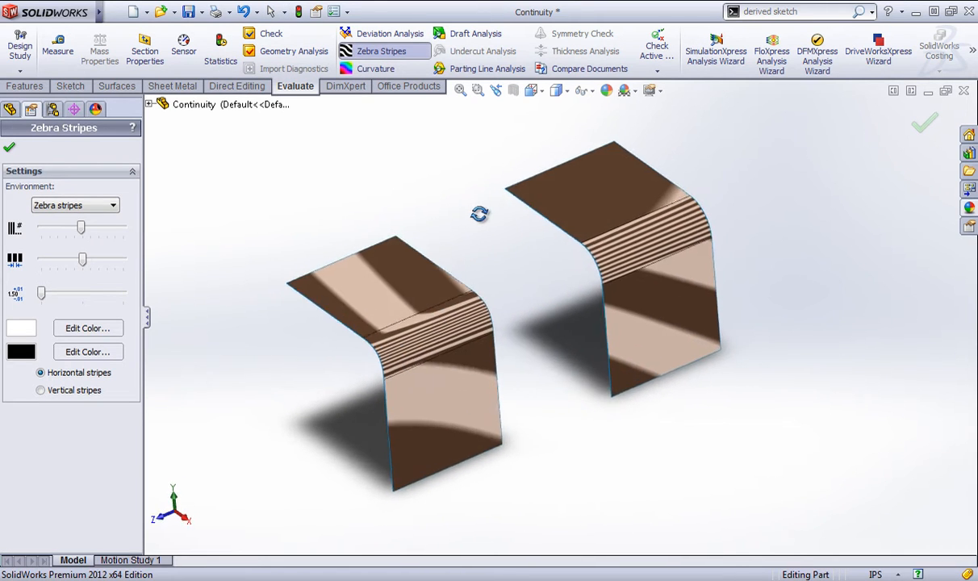
scroll(478, 211, down, 6)
key(Return)
Examine how the zebra stripes cross the edges between the flat faces and the bends on both surfaces.
mouse_move(458, 264)
middle_down()
mouse_move(458, 282)
mouse_move(445, 245)
mouse_move(442, 257)
middle_up()
scroll(442, 257, up, 4)
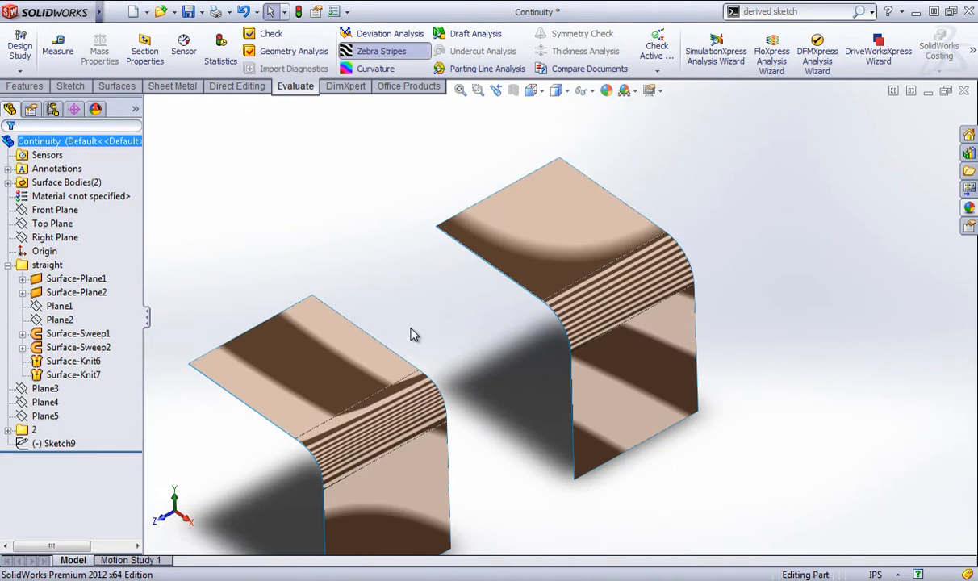
middle_drag(392, 395, 422, 367)
scroll(372, 410, down, 5)
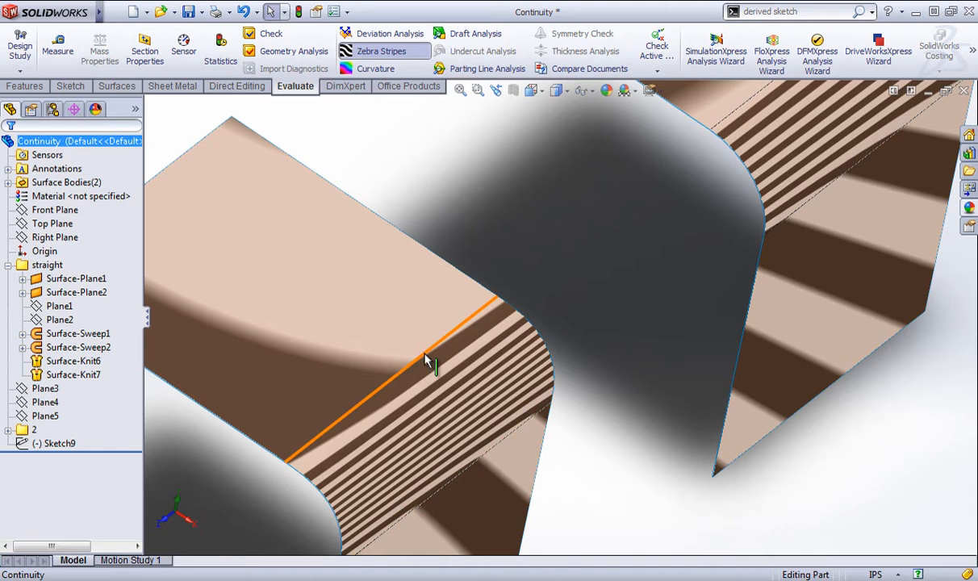
middle_drag(329, 281, 617, 273)
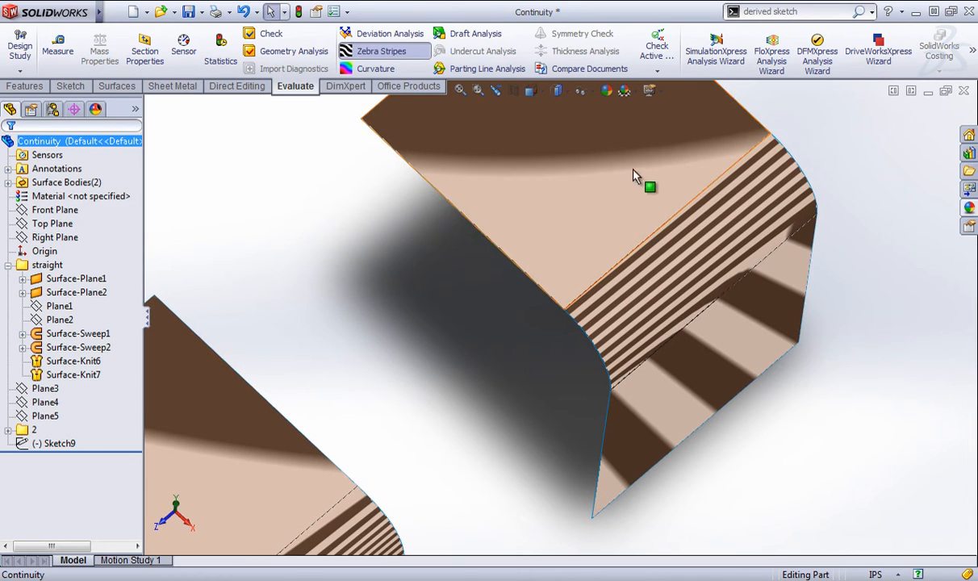
middle_drag(712, 269, 666, 167)
scroll(666, 167, up, 4)
middle_drag(612, 318, 605, 246)
middle_drag(536, 366, 542, 301)
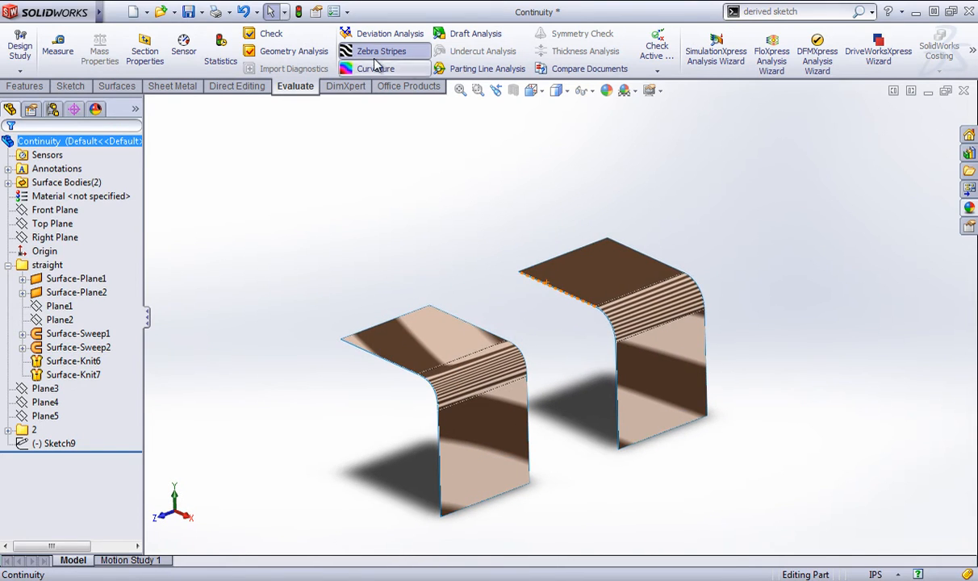
Turn off the zebra stripes and turn on RealView Graphics for the surfaces.
click(380, 51)
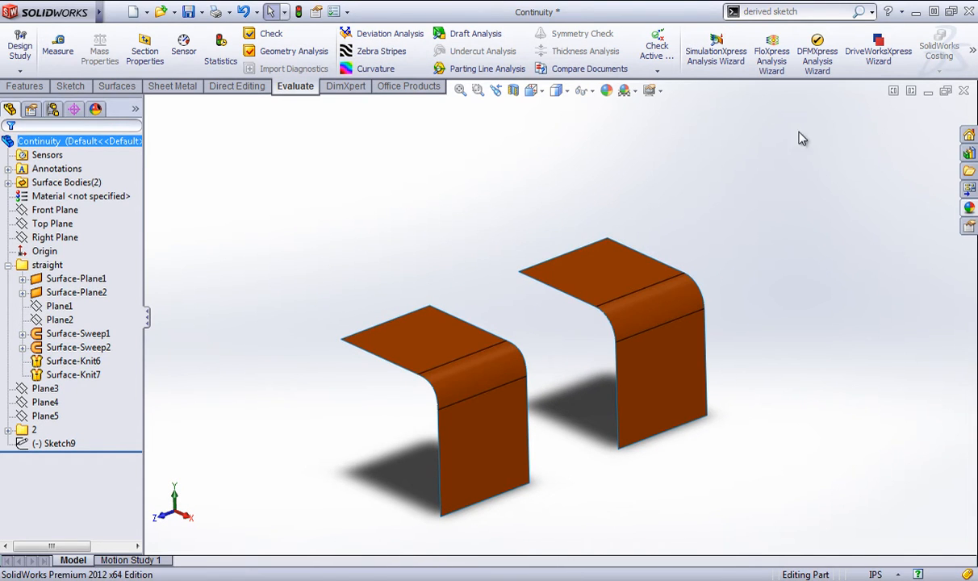
click(651, 90)
click(674, 107)
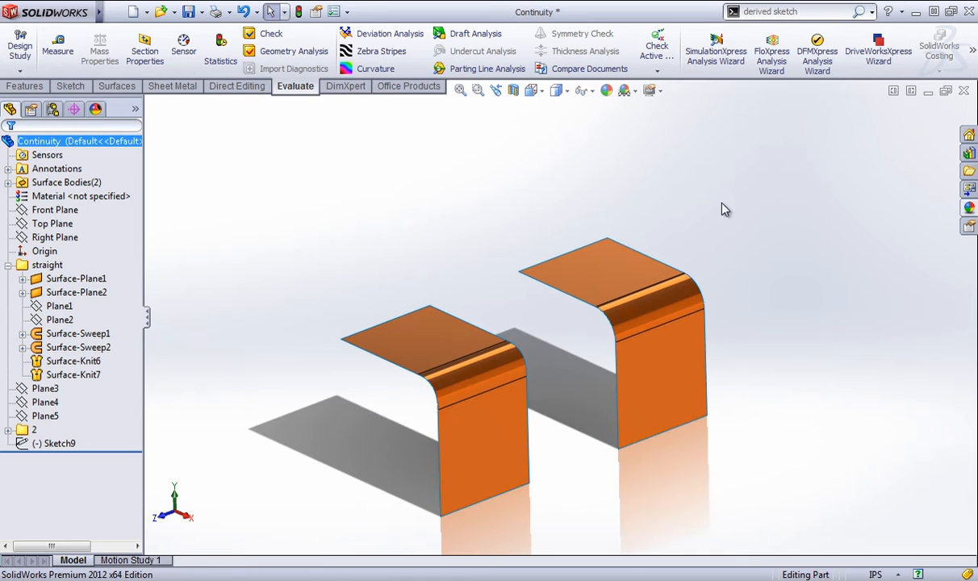
middle_drag(751, 225, 722, 273)
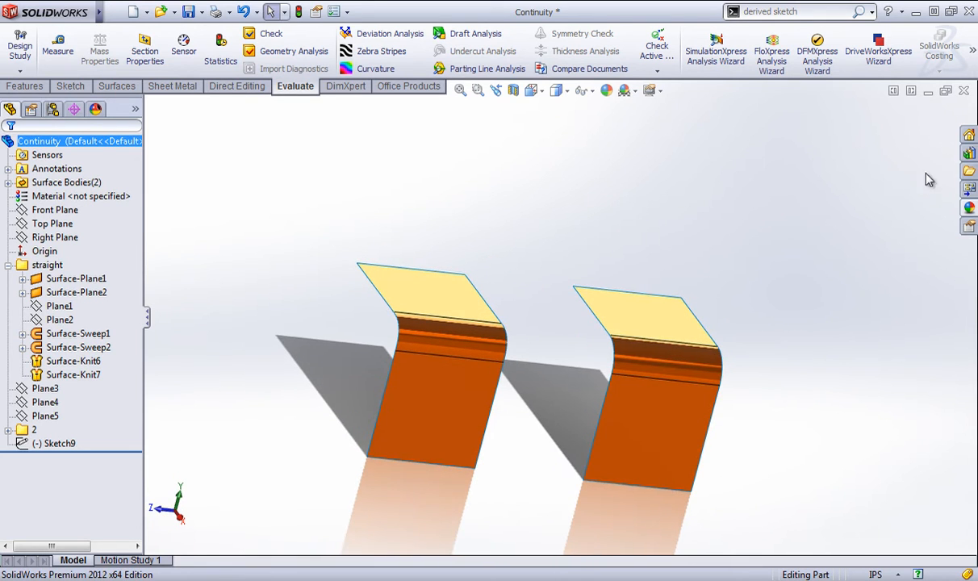
Browse the painted car appearances in the appearance library, from metallic gold and black to steel grey and candy apple red.
click(970, 207)
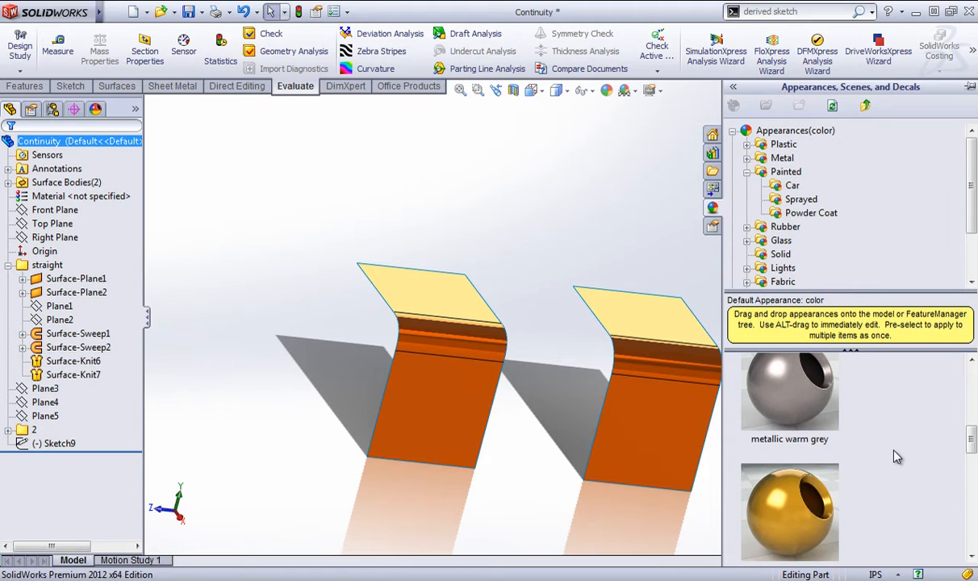
scroll(892, 449, up, 1)
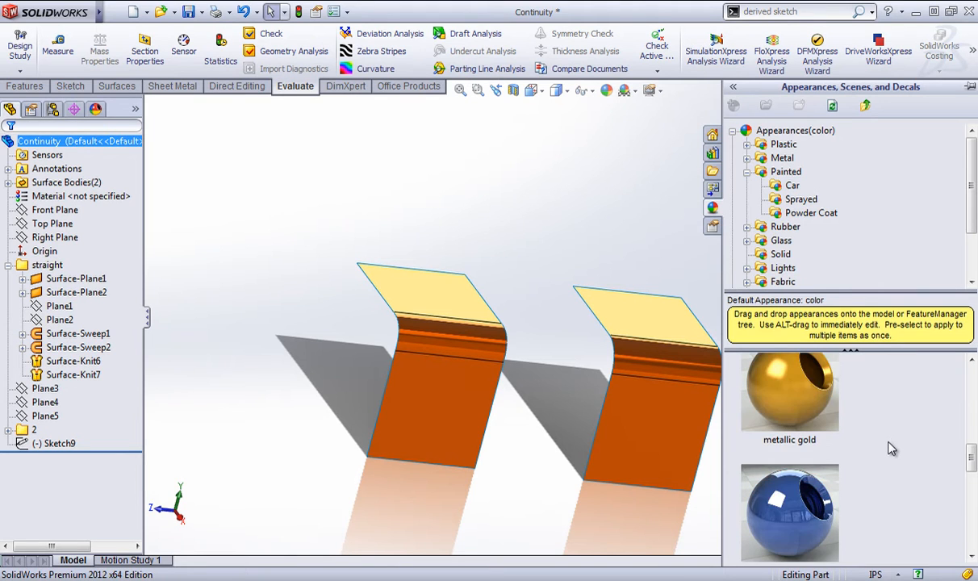
scroll(838, 432, up, 3)
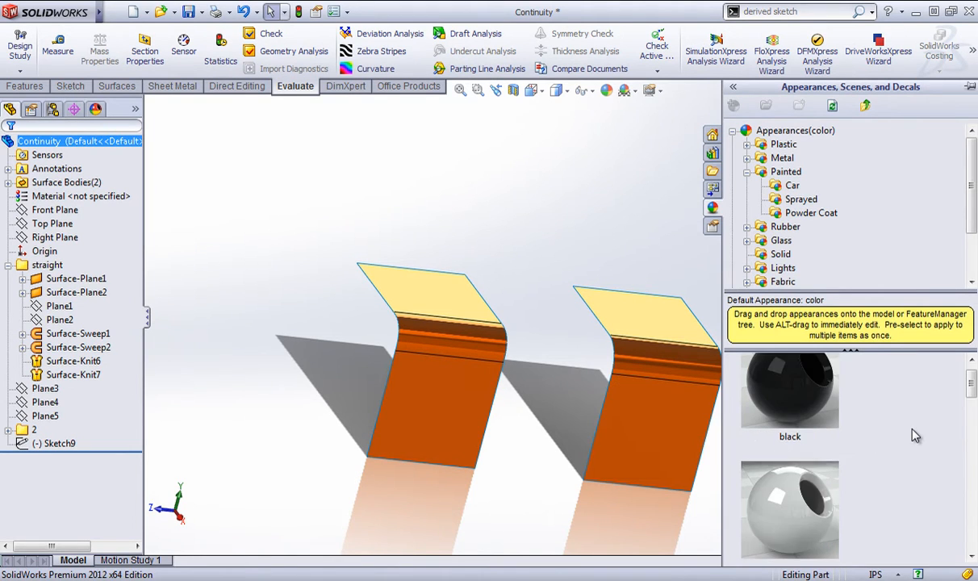
scroll(916, 436, down, 5)
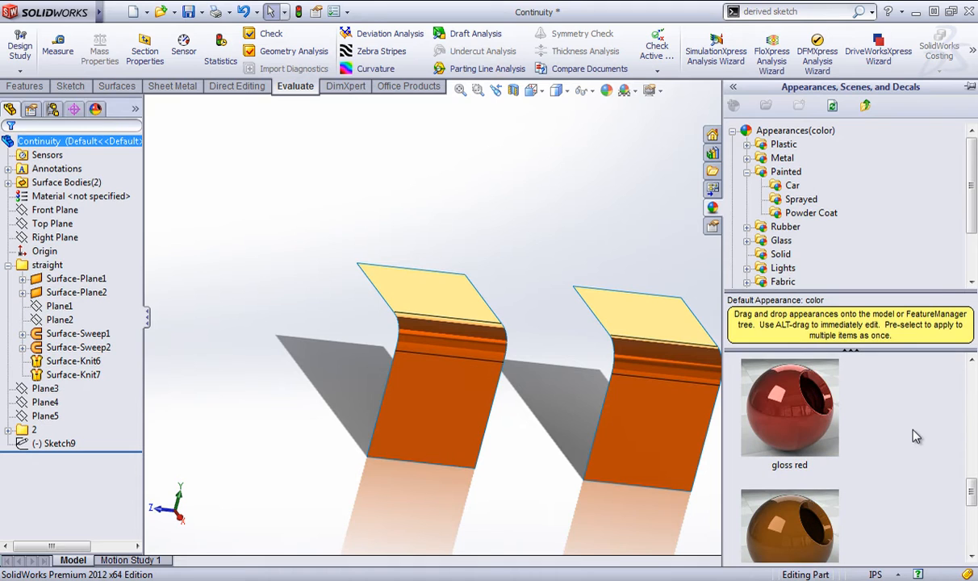
scroll(968, 478, down, 1)
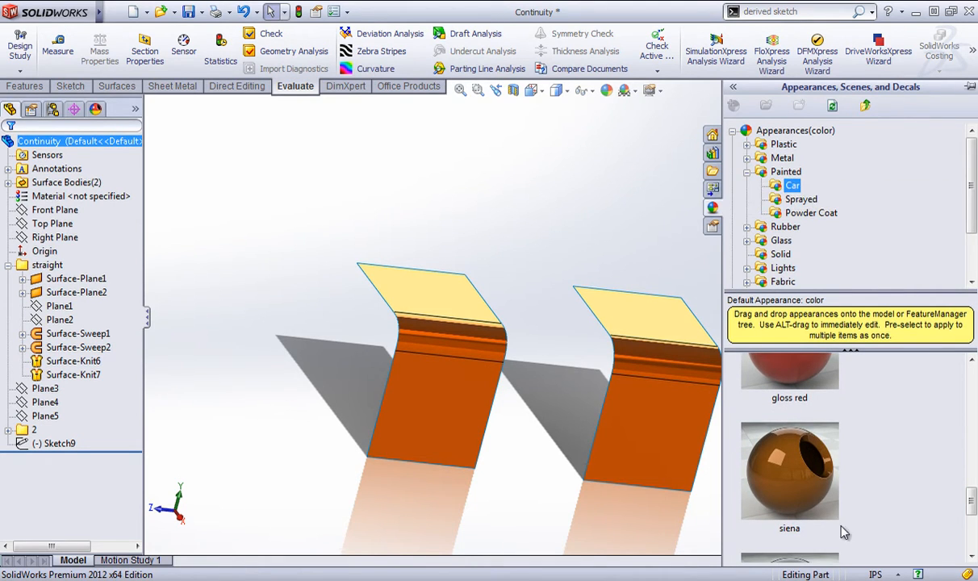
scroll(944, 453, down, 1)
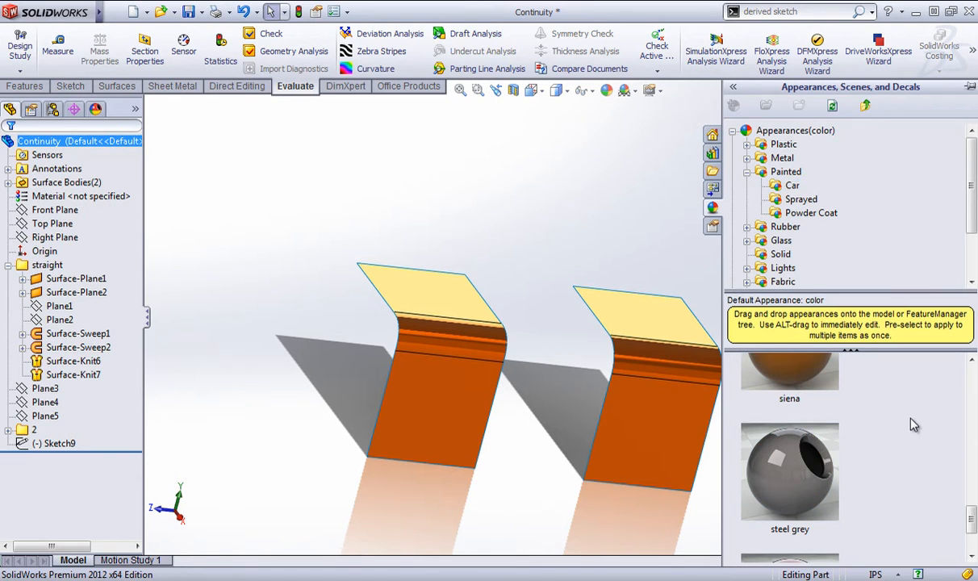
scroll(879, 456, down, 1)
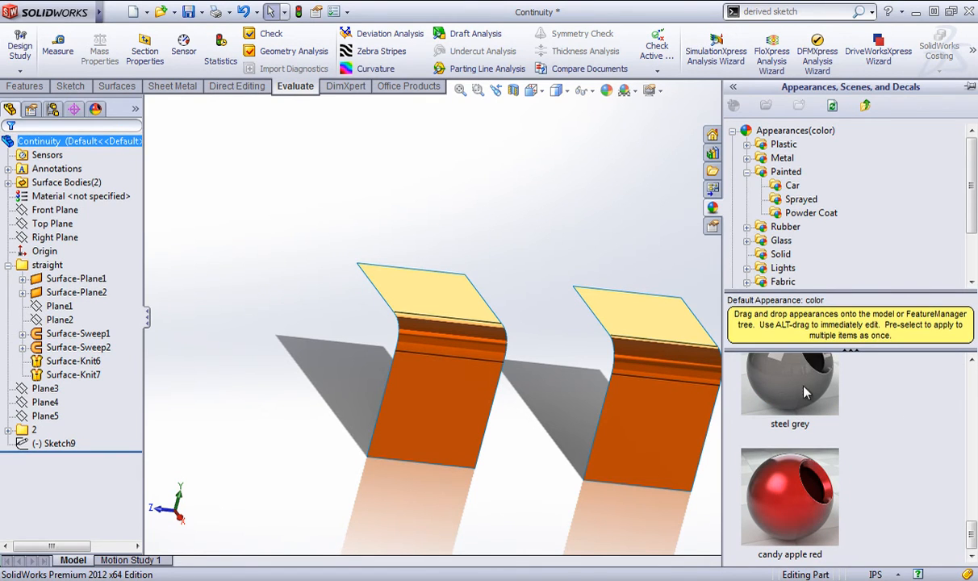
Compare the reflections across the bends of both surfaces from different viewing angles.
middle_drag(567, 231, 581, 346)
middle_drag(571, 396, 575, 373)
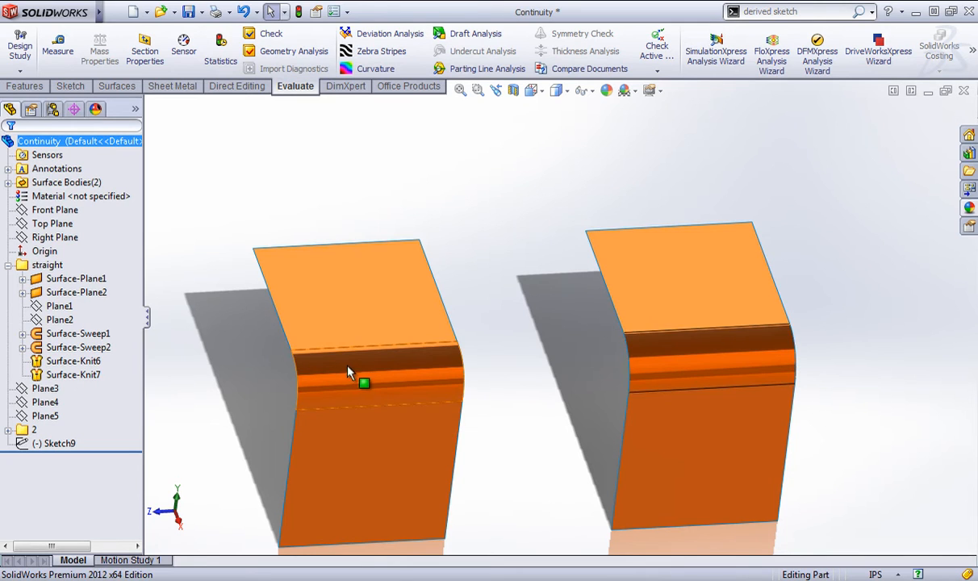
scroll(490, 362, up, 2)
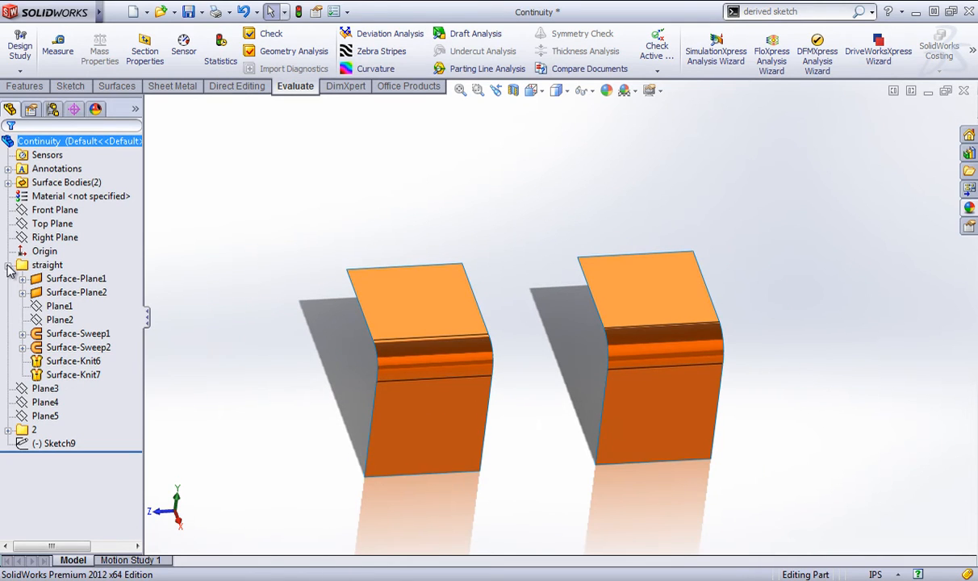
Suppress all features in the straight folder, from Surface-Plane1 through Surface-Knit7.
drag(10, 274, 115, 349)
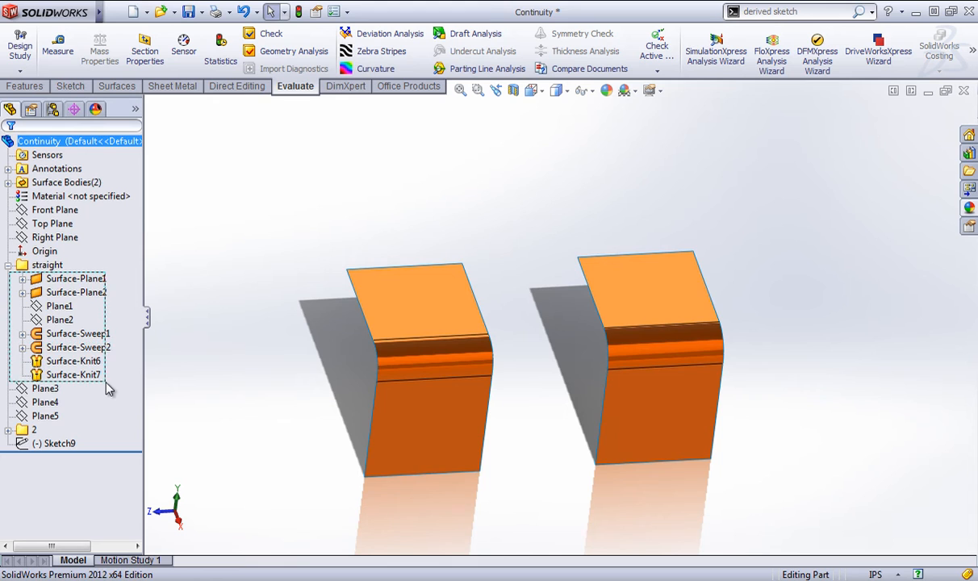
drag(109, 388, 101, 392)
right_click(71, 282)
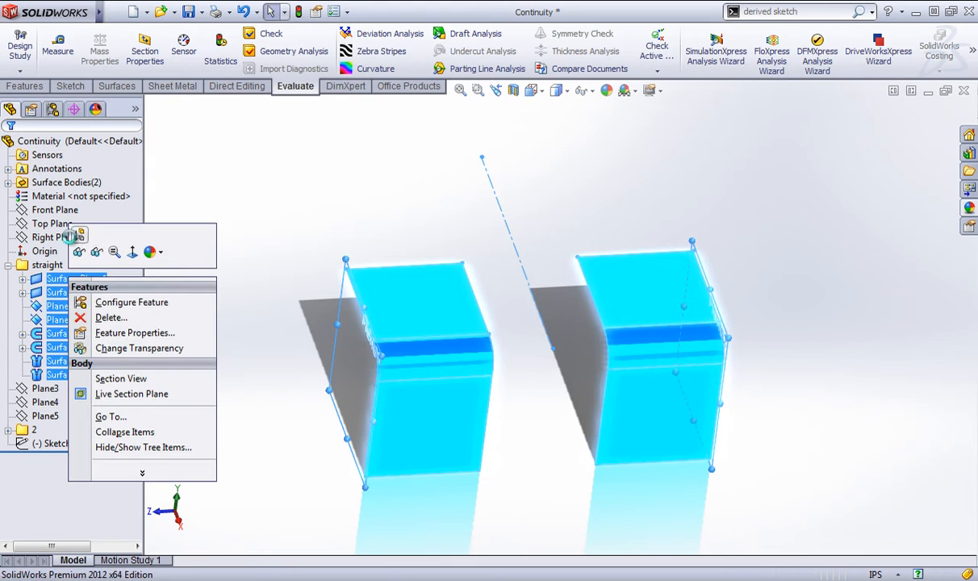
click(74, 225)
Unsuppress all features in folder 2, from Boundary-Surface3 through 3DSketch1.
click(8, 307)
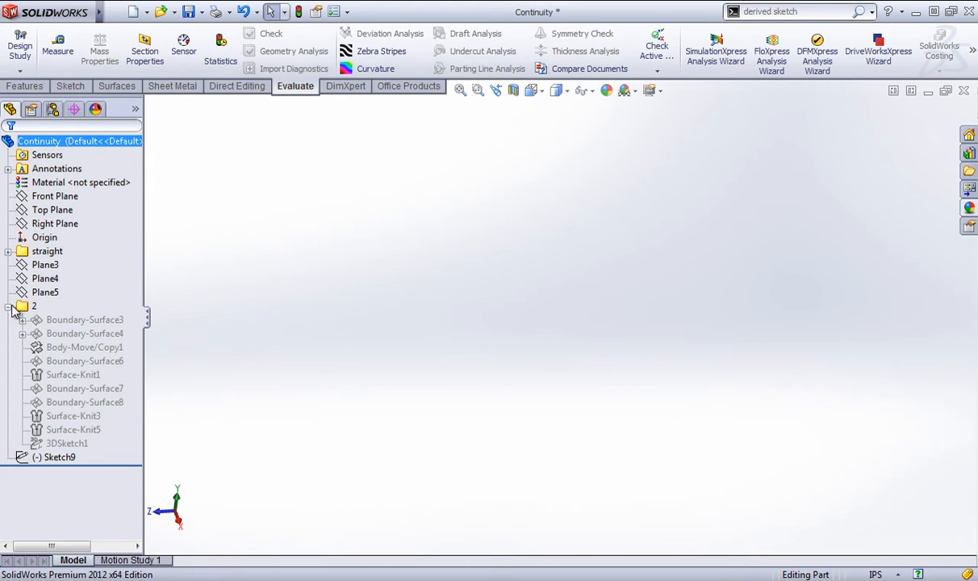
drag(105, 450, 104, 448)
right_click(85, 381)
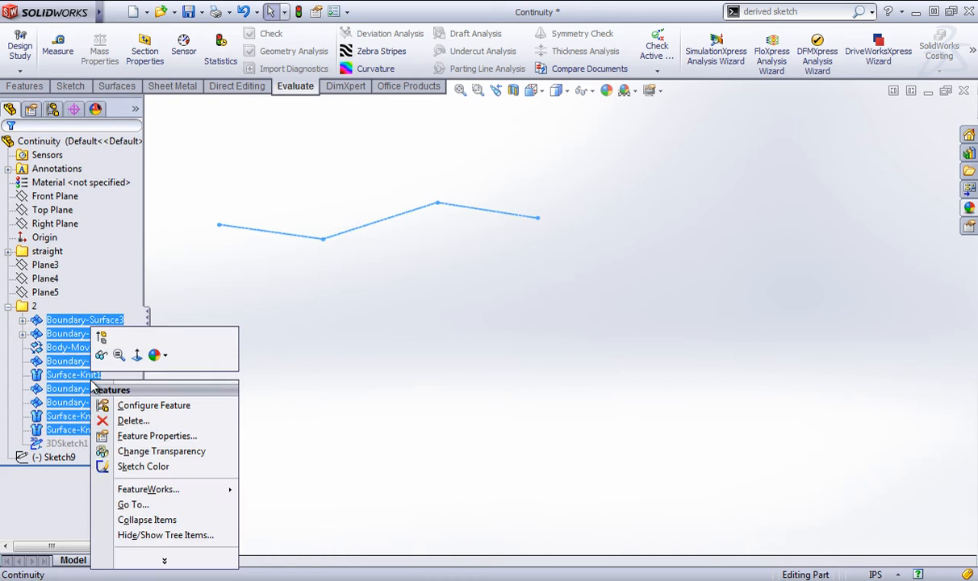
click(101, 337)
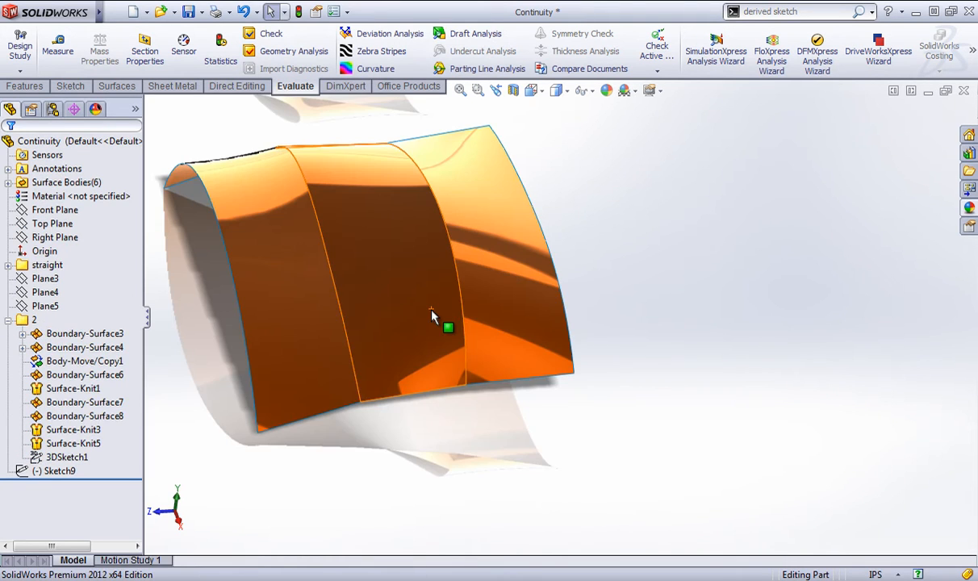
Examine the reflections across the blend faces of the three surfaces from different viewing angles.
scroll(598, 430, up, 5)
middle_drag(493, 389, 561, 344)
middle_drag(656, 334, 600, 376)
click(388, 437)
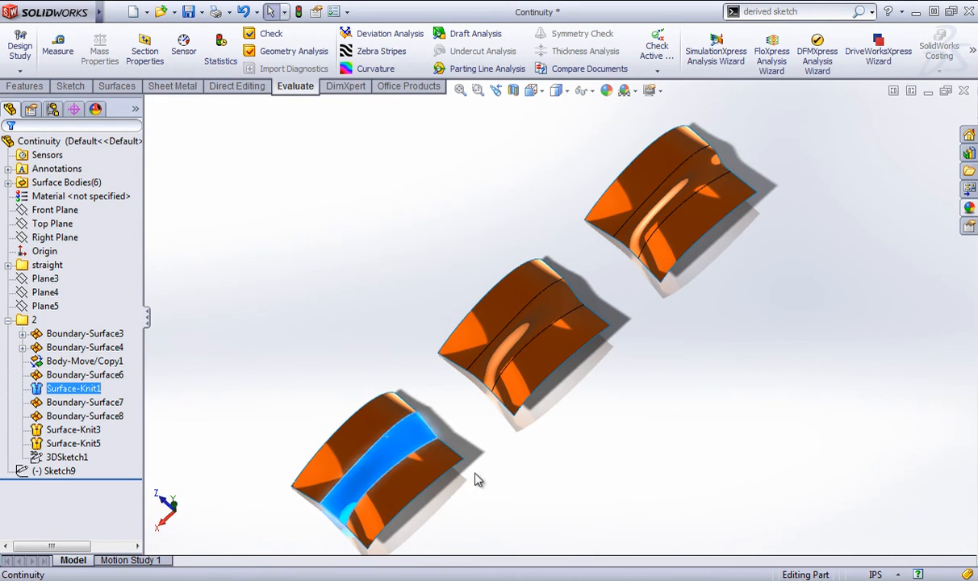
click(490, 458)
middle_drag(490, 486, 458, 446)
scroll(473, 483, down, 2)
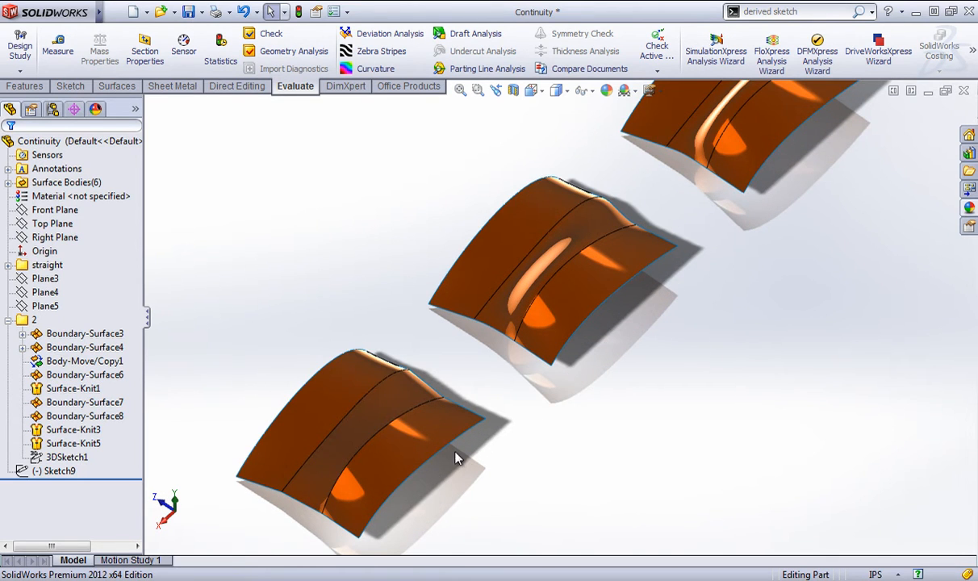
Display the curvature colors on the three surfaces and turn them off again.
click(379, 69)
middle_drag(335, 319, 465, 234)
click(374, 71)
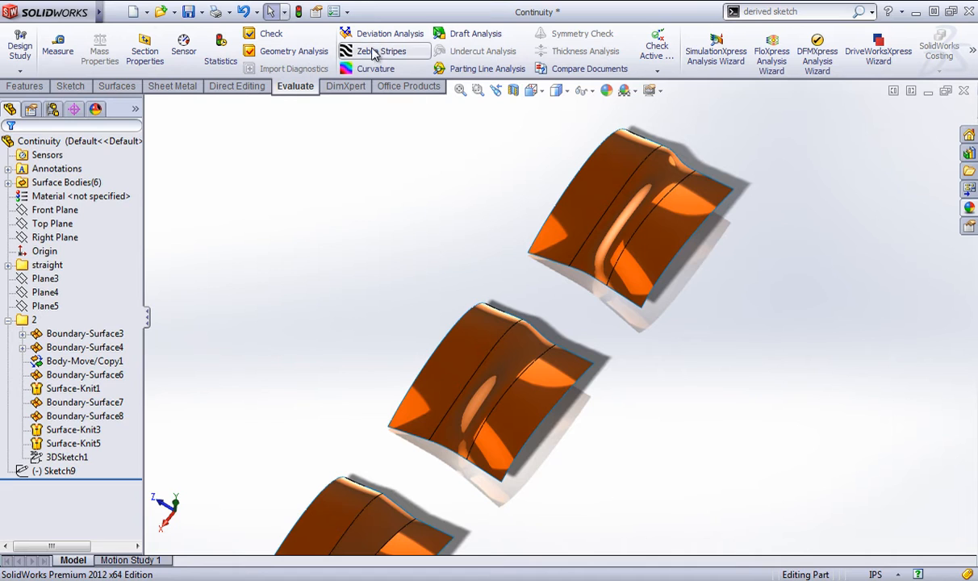
Apply horizontal zebra stripes to the three surfaces.
click(374, 55)
scroll(460, 267, up, 3)
scroll(452, 376, down, 6)
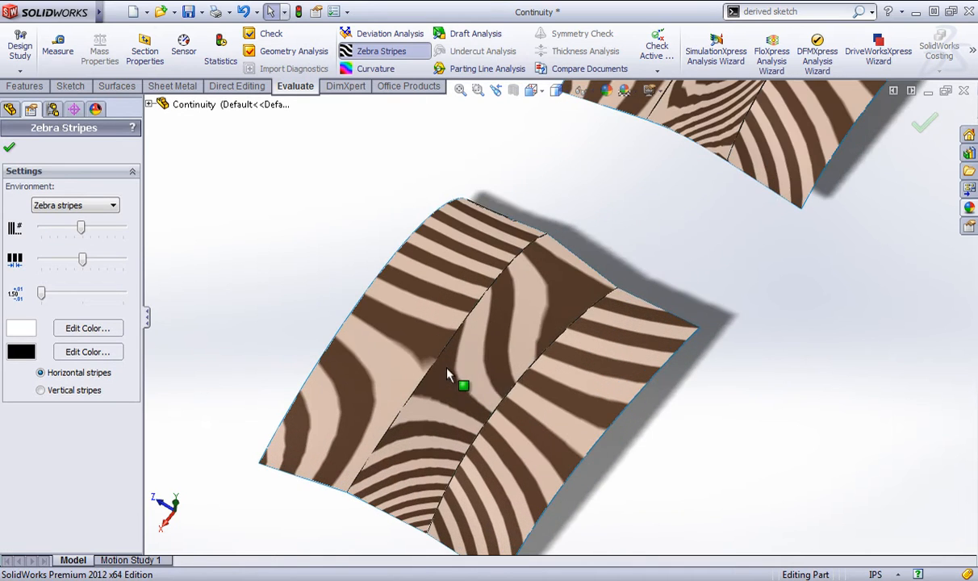
key(Return)
Compare how the zebra stripes flow across the seams of the blend faces on all three surfaces.
middle_drag(447, 326, 447, 353)
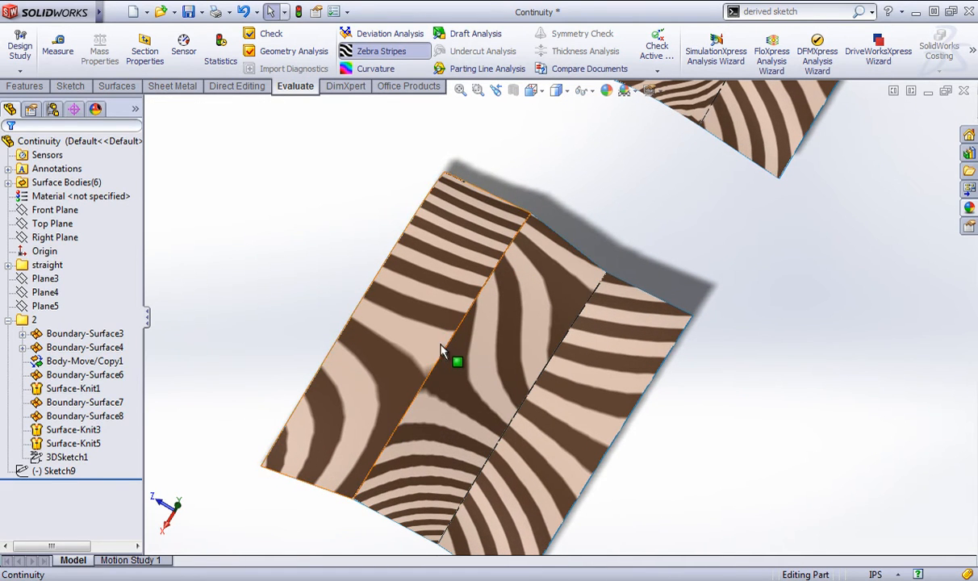
mouse_move(525, 413)
middle_down()
mouse_move(584, 455)
mouse_move(541, 452)
mouse_move(522, 427)
middle_up()
scroll(581, 343, up, 5)
scroll(630, 177, down, 6)
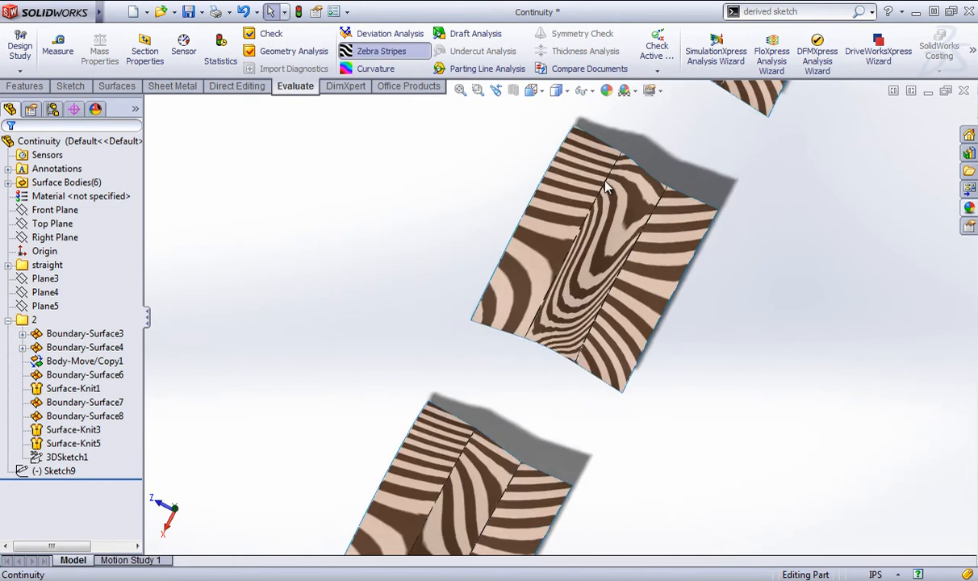
middle_drag(612, 255, 640, 277)
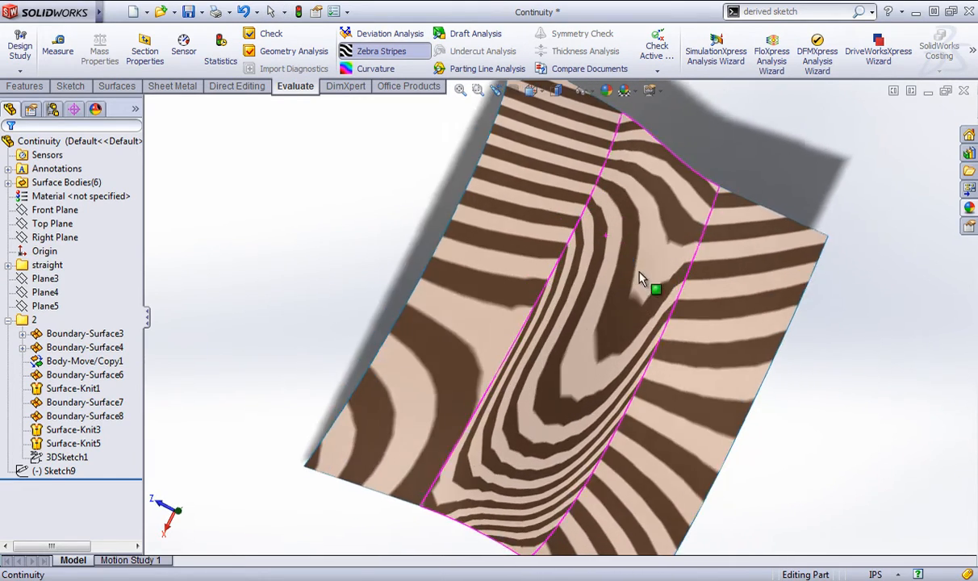
scroll(677, 279, up, 5)
scroll(632, 191, down, 3)
scroll(647, 327, down, 3)
mouse_move(647, 328)
middle_down()
mouse_move(595, 315)
mouse_move(633, 328)
middle_up()
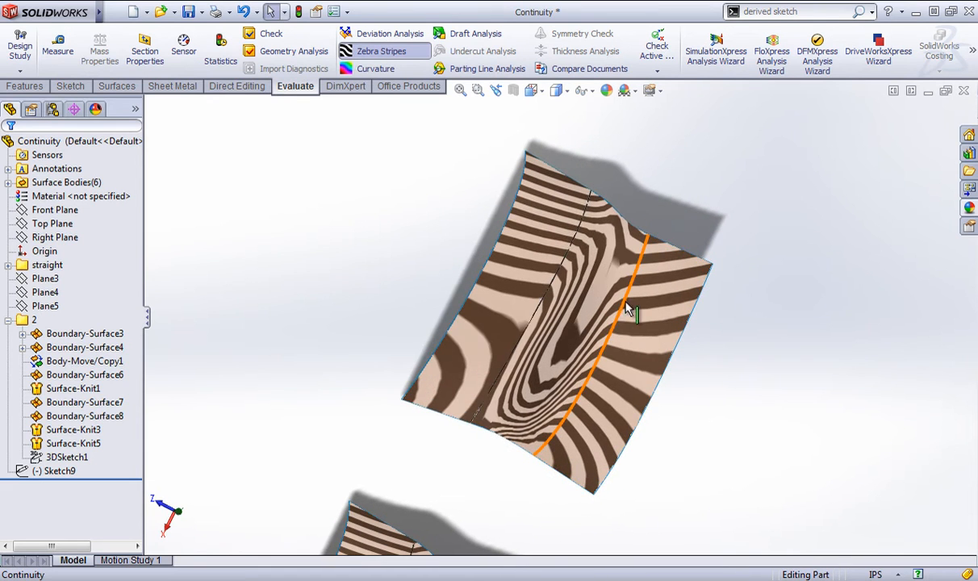
scroll(660, 275, up, 8)
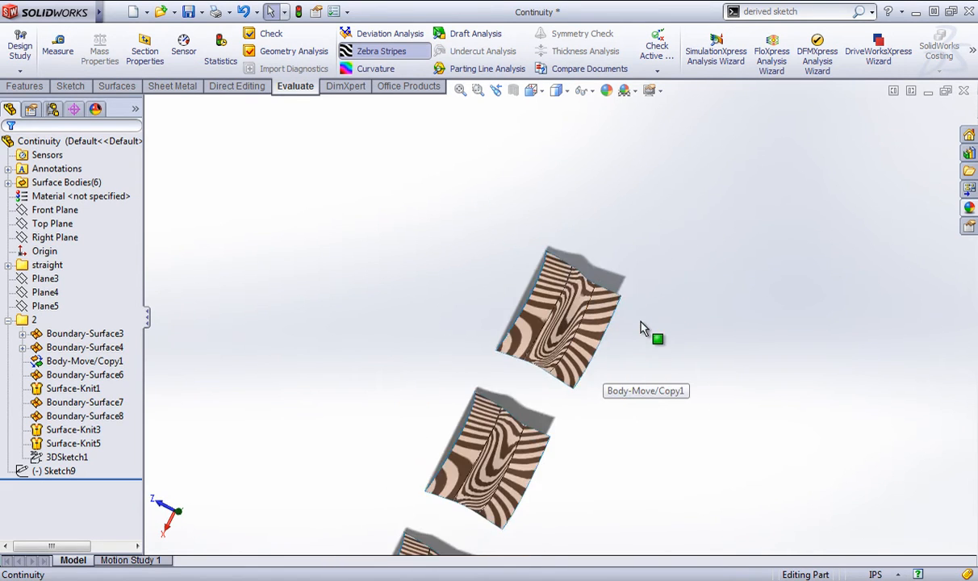
scroll(536, 410, down, 3)
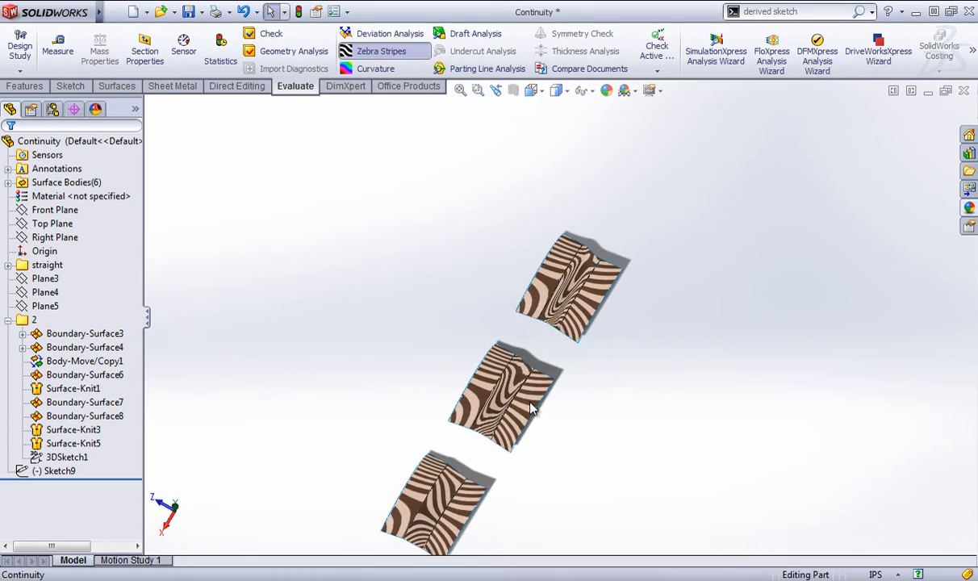
scroll(499, 440, up, 2)
scroll(470, 438, down, 2)
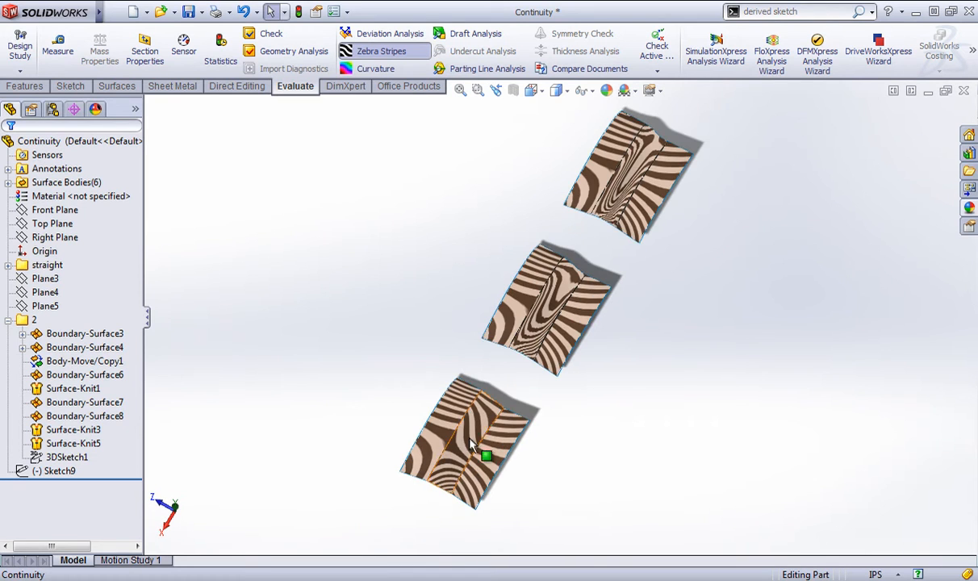
Turn off the zebra stripes and display the surfaces shaded without edges.
click(381, 52)
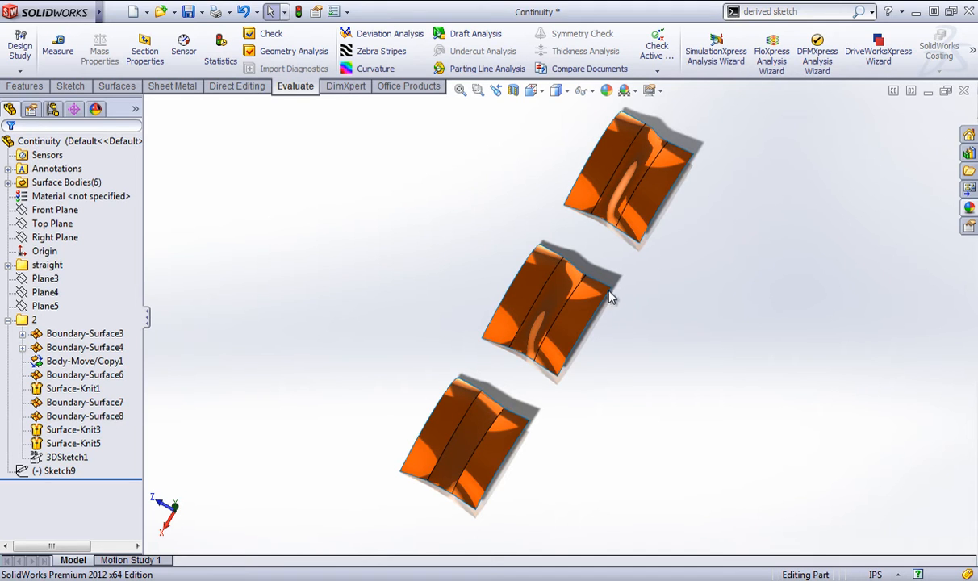
click(558, 90)
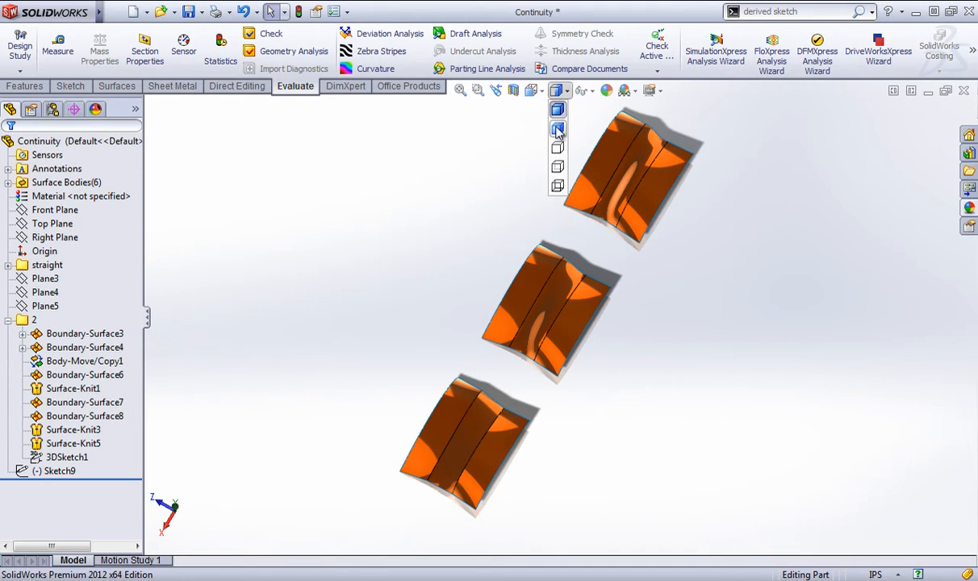
click(558, 130)
Examine the reflections and shading across the blends of the edgeless surfaces from several viewing angles.
scroll(488, 484, down, 3)
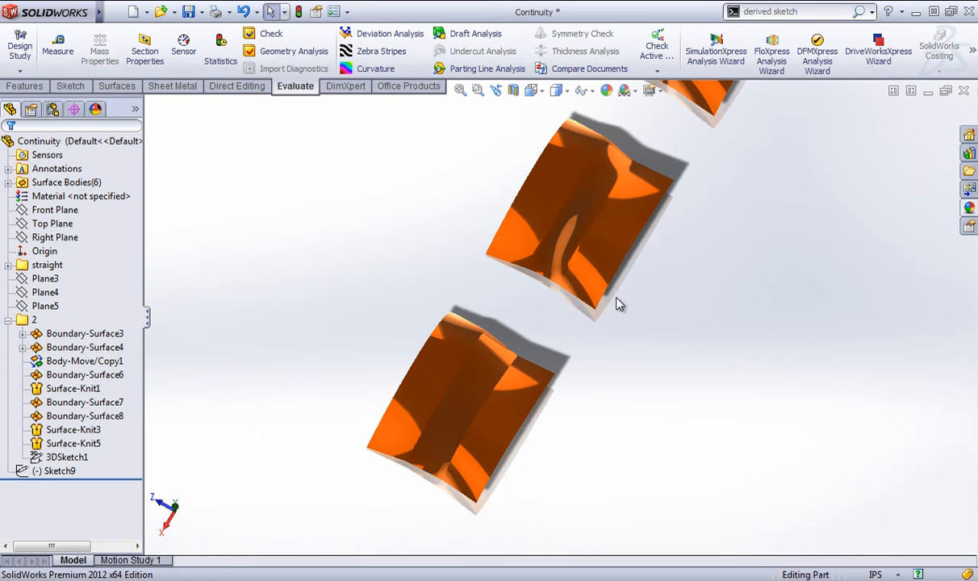
mouse_move(618, 304)
middle_down()
mouse_move(670, 327)
mouse_move(603, 297)
mouse_move(612, 307)
middle_up()
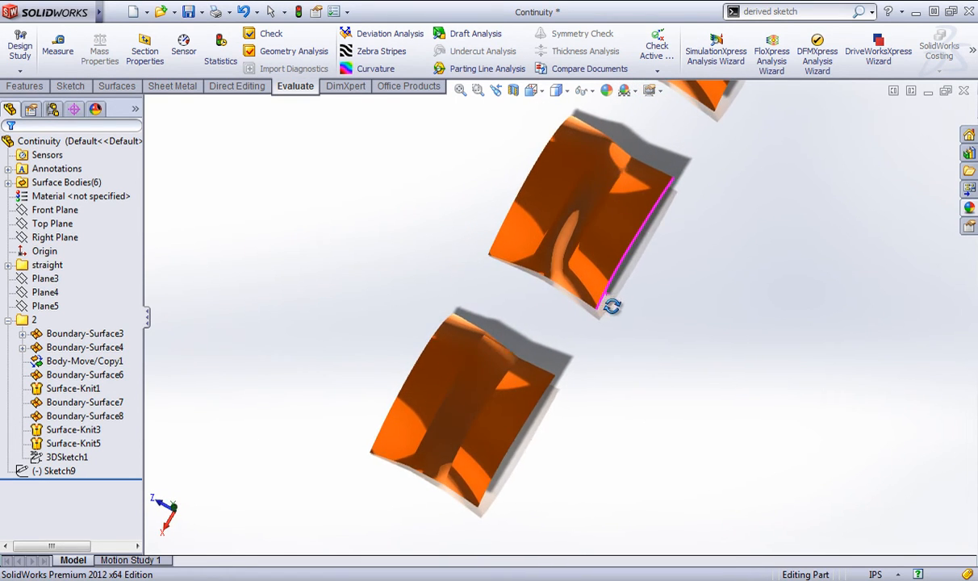
middle_drag(629, 400, 625, 440)
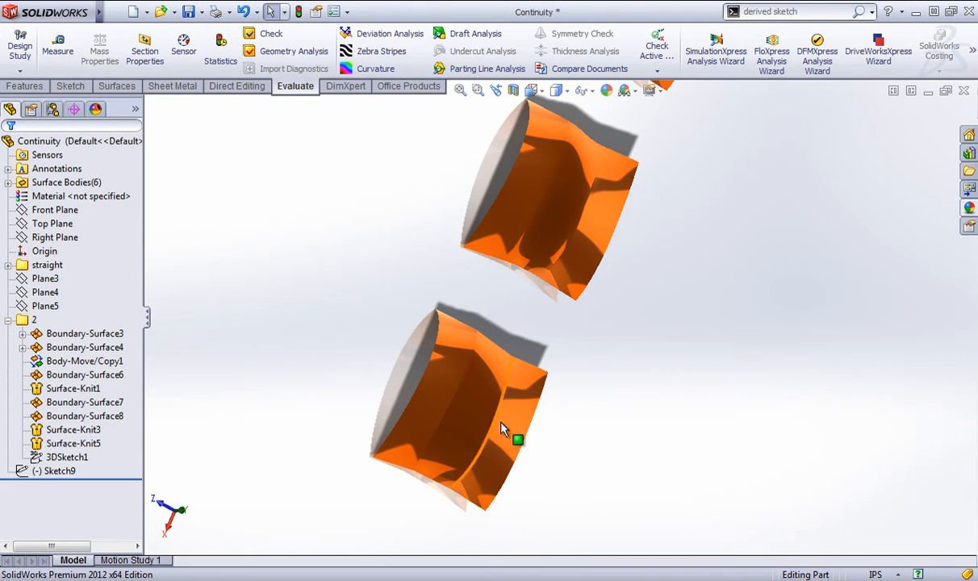
middle_drag(509, 434, 482, 415)
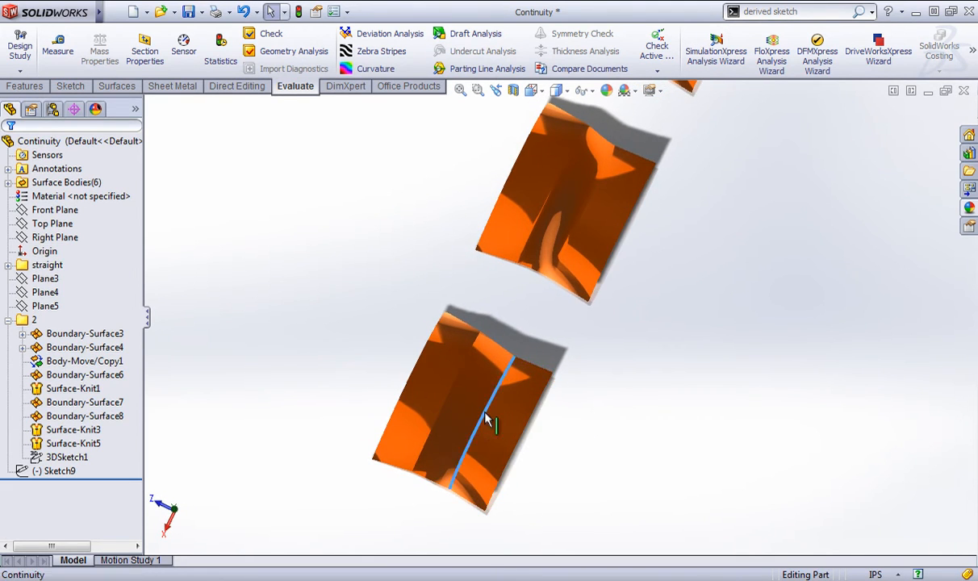
click(484, 418)
click(557, 436)
middle_drag(557, 437, 581, 420)
scroll(623, 165, down, 3)
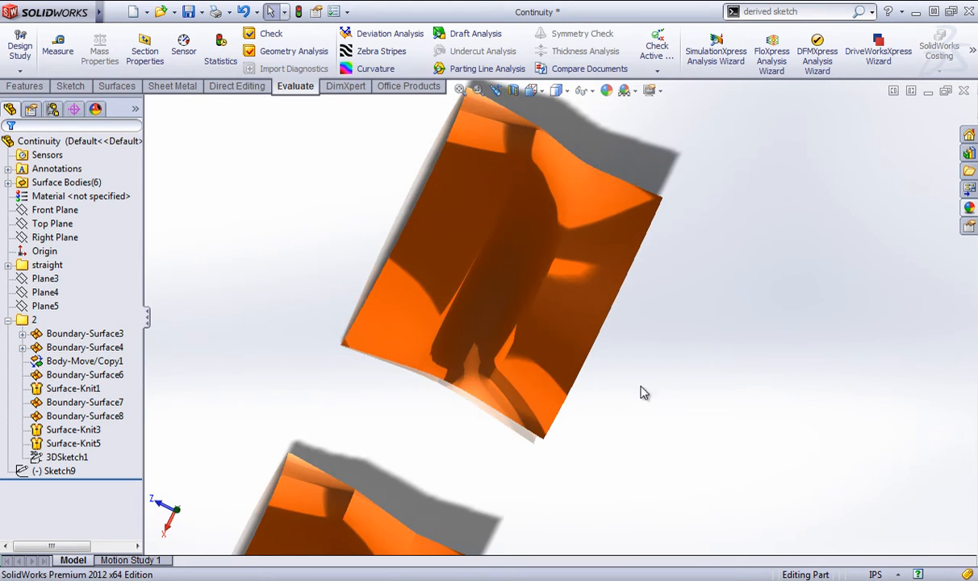
middle_drag(645, 393, 678, 354)
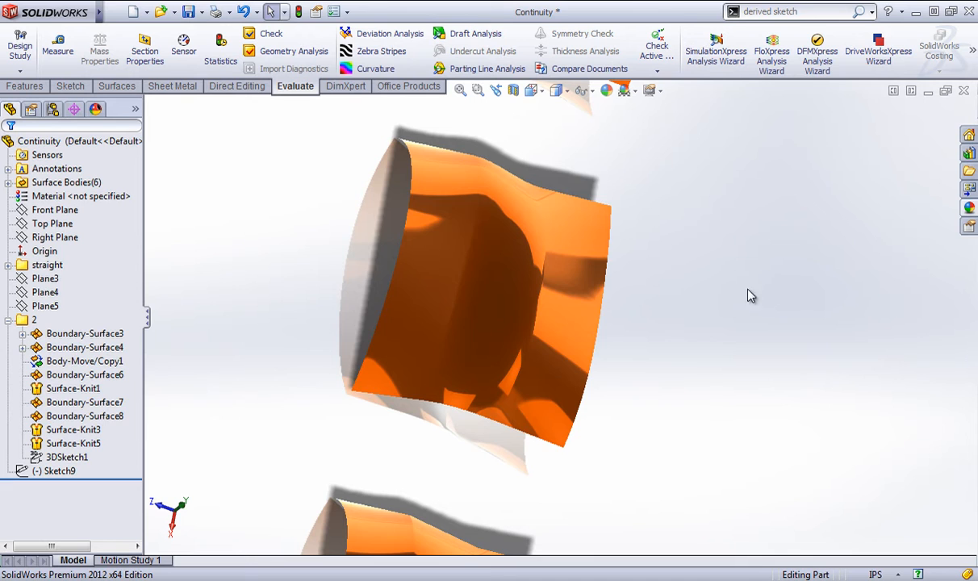
middle_drag(749, 296, 735, 335)
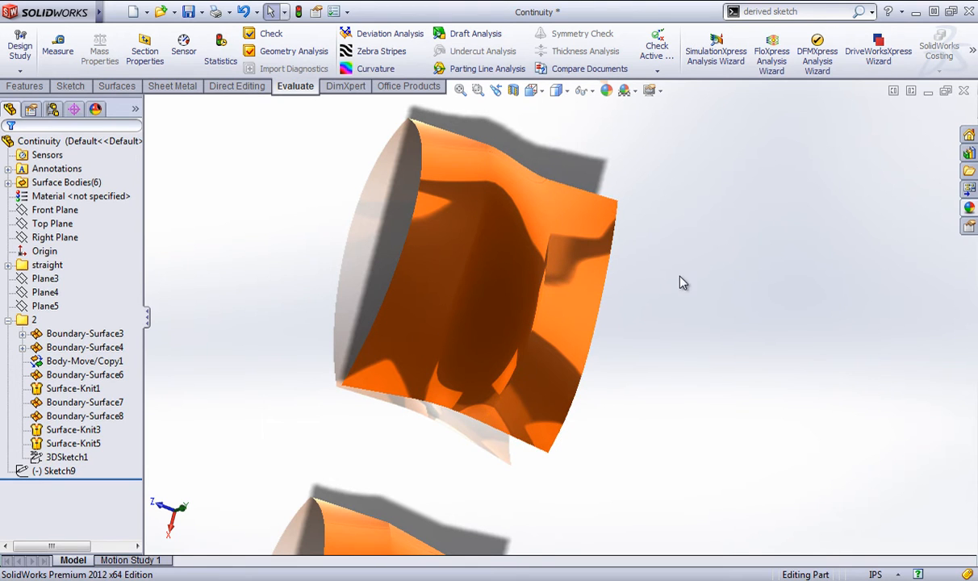
middle_drag(646, 279, 524, 398)
scroll(618, 131, up, 3)
scroll(637, 211, down, 5)
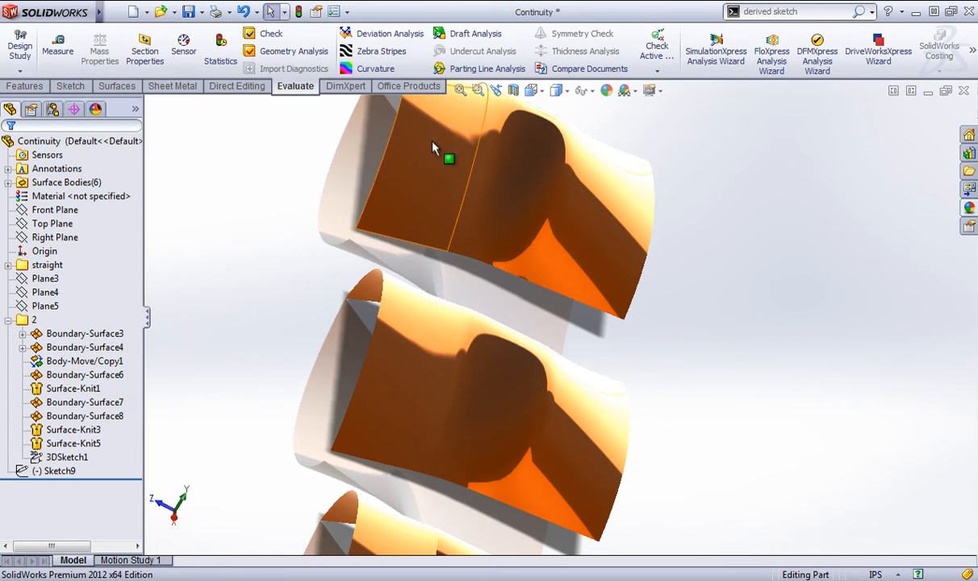
scroll(731, 312, up, 1)
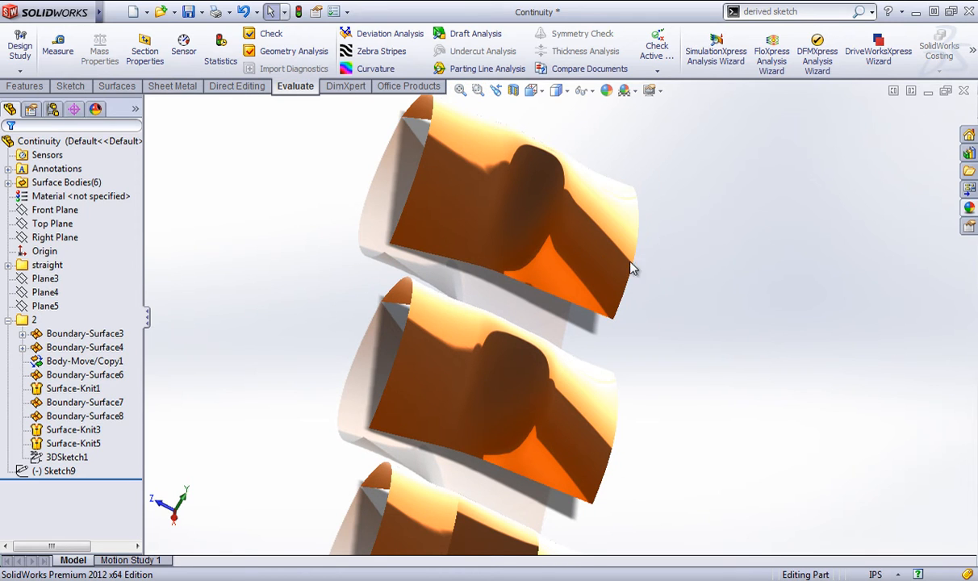
Start a new 3D sketch.
click(70, 86)
click(20, 71)
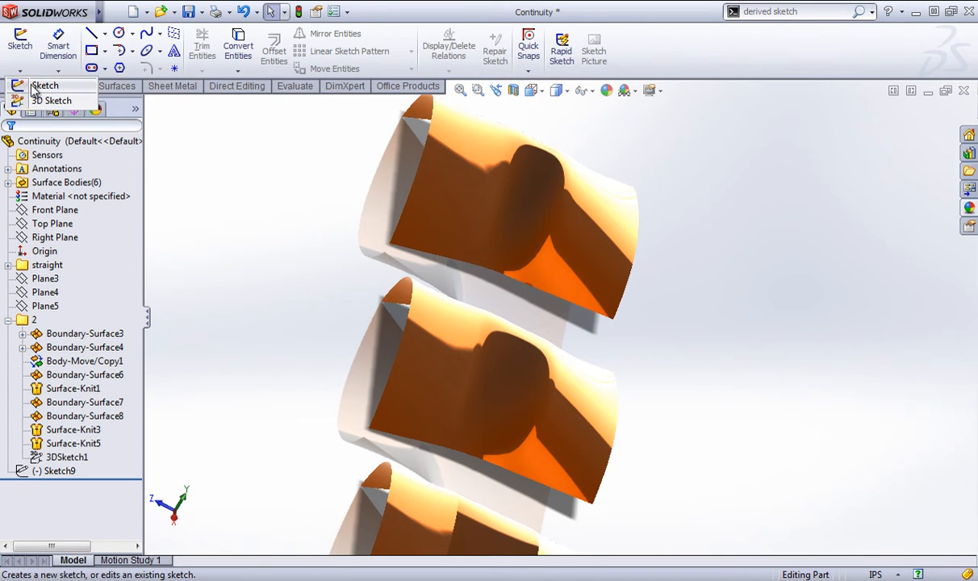
click(39, 100)
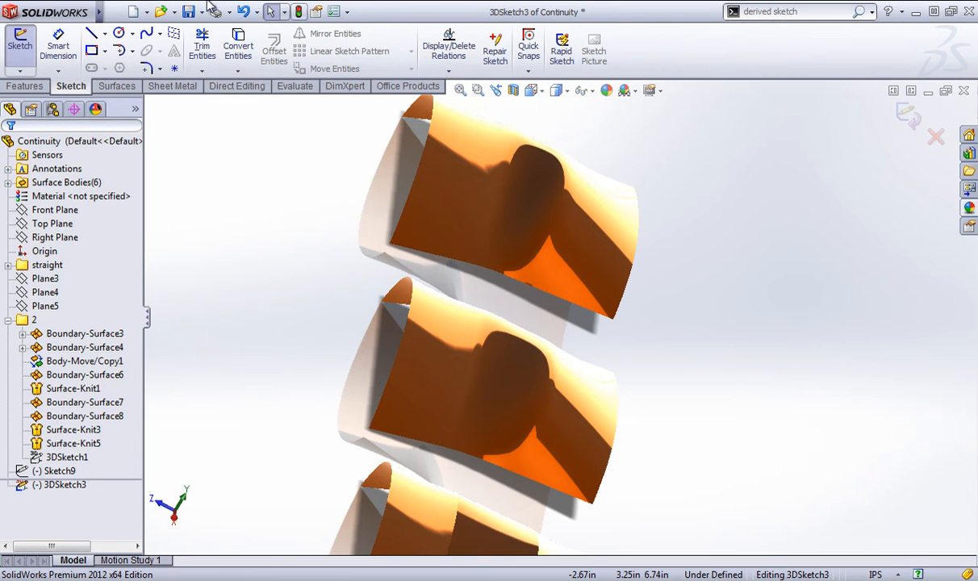
mouse_move(101, 13)
click(170, 11)
click(709, 228)
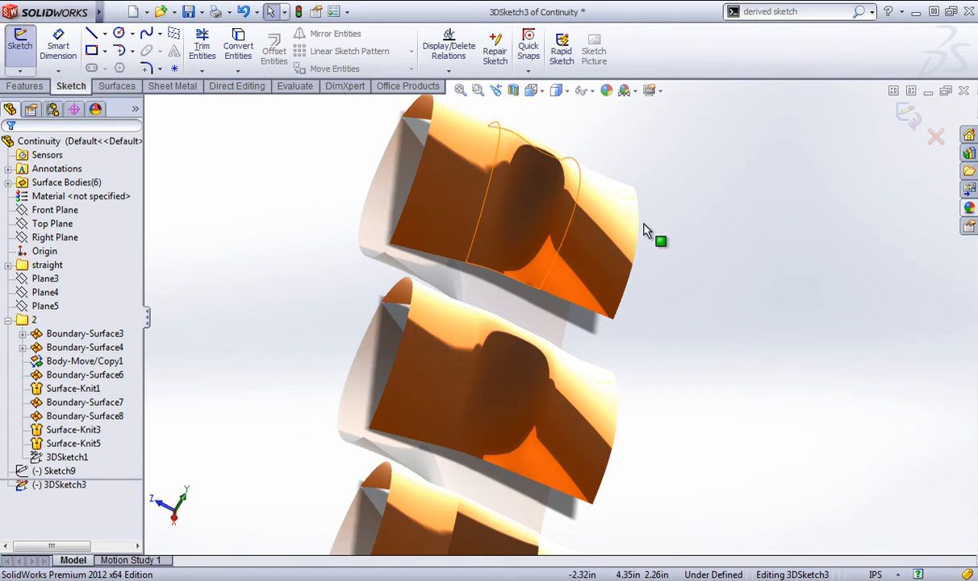
Extract face curves from the blend face of the uppermost surface, with one mesh curve in the first direction and the second direction off.
key(s)
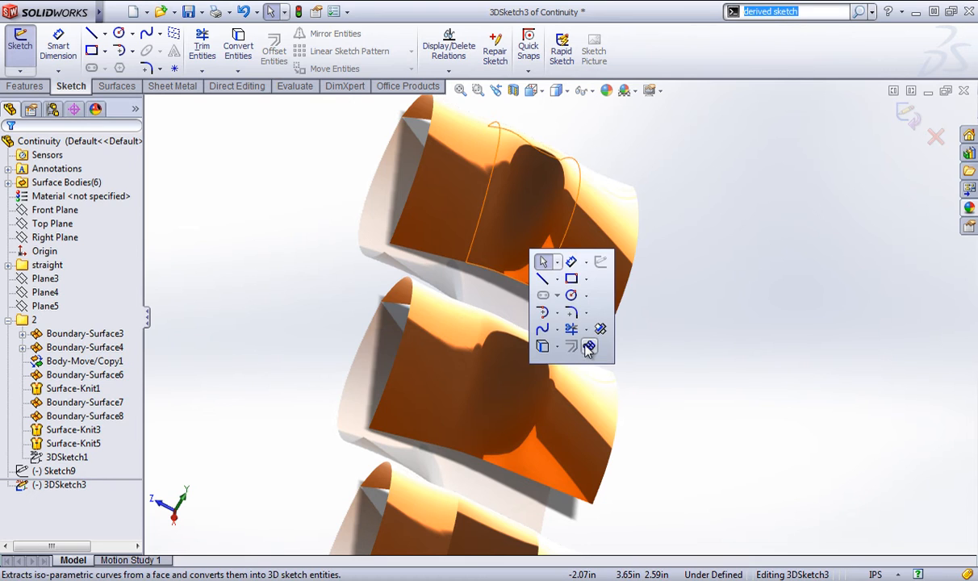
click(589, 348)
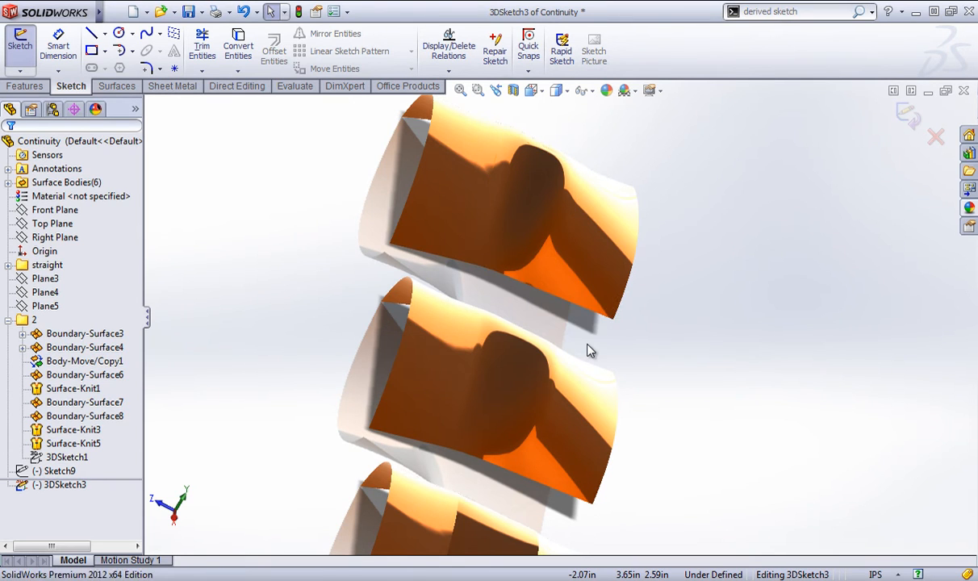
click(513, 158)
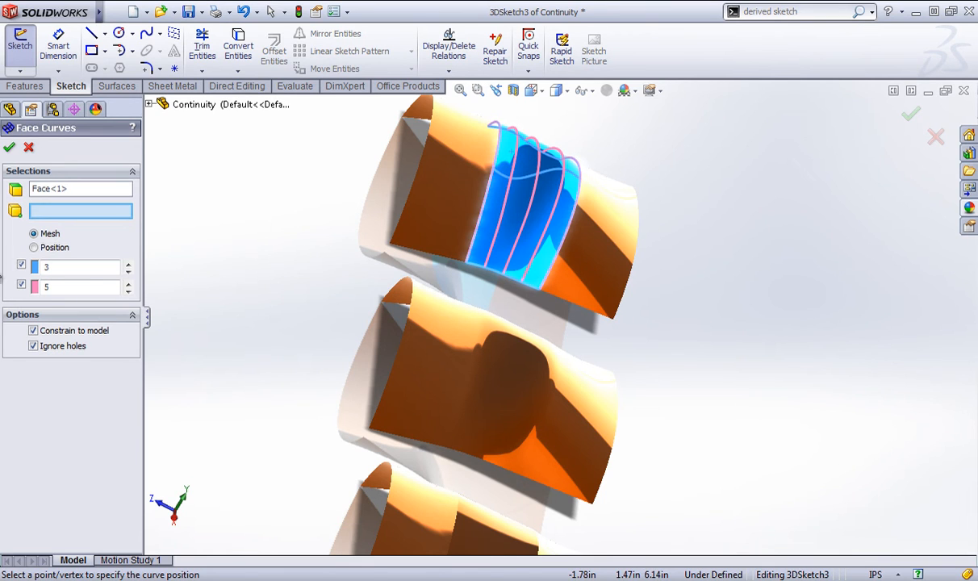
click(22, 286)
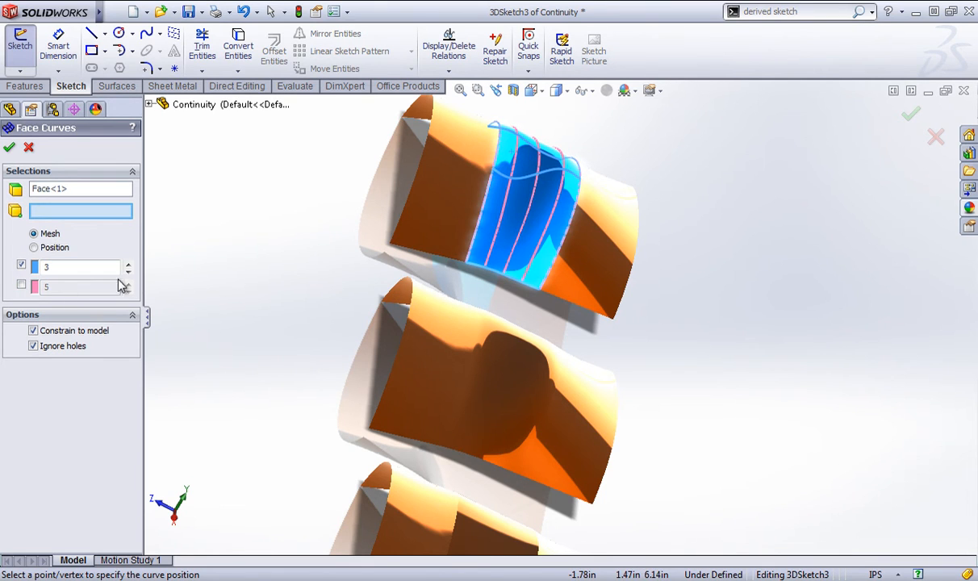
click(128, 272)
click(127, 272)
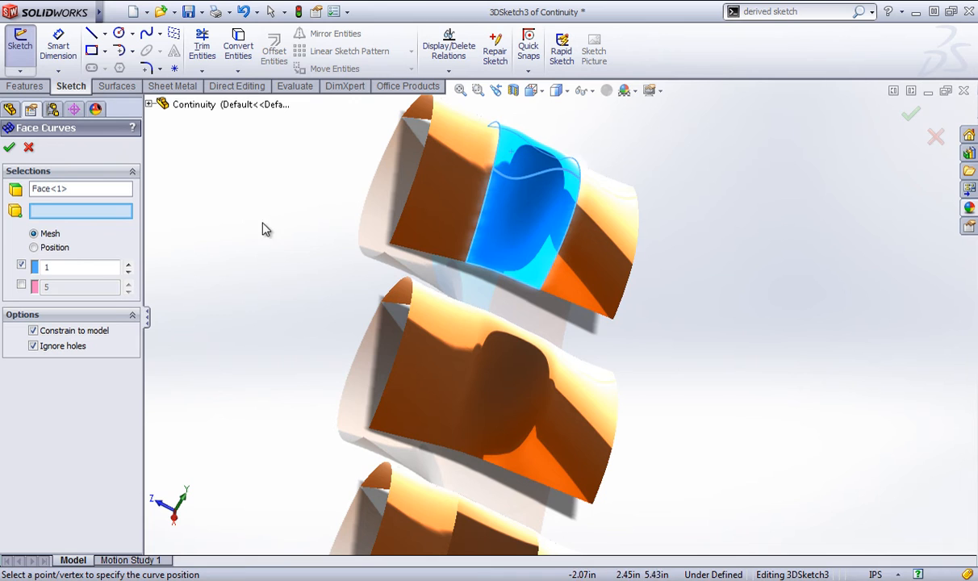
middle_drag(264, 226, 233, 242)
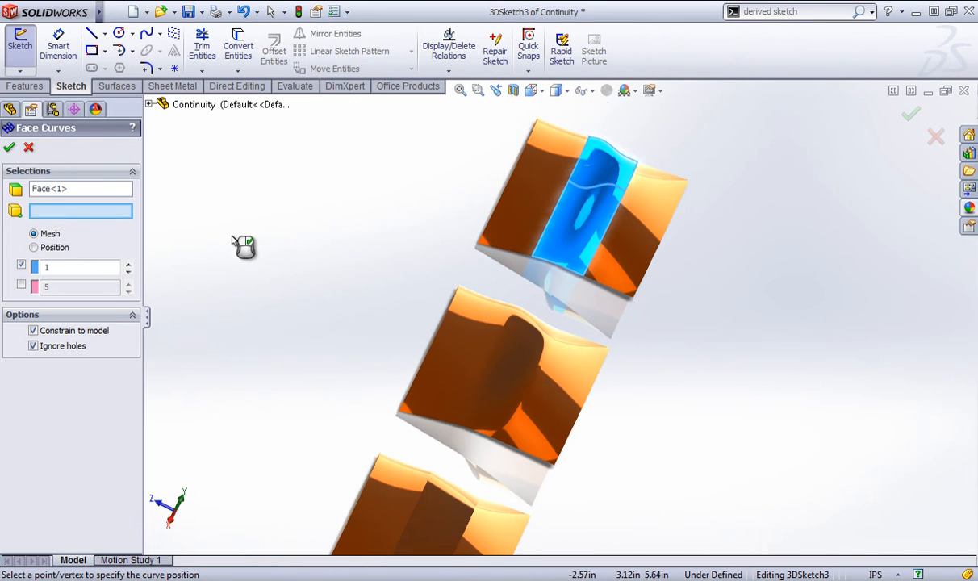
click(9, 147)
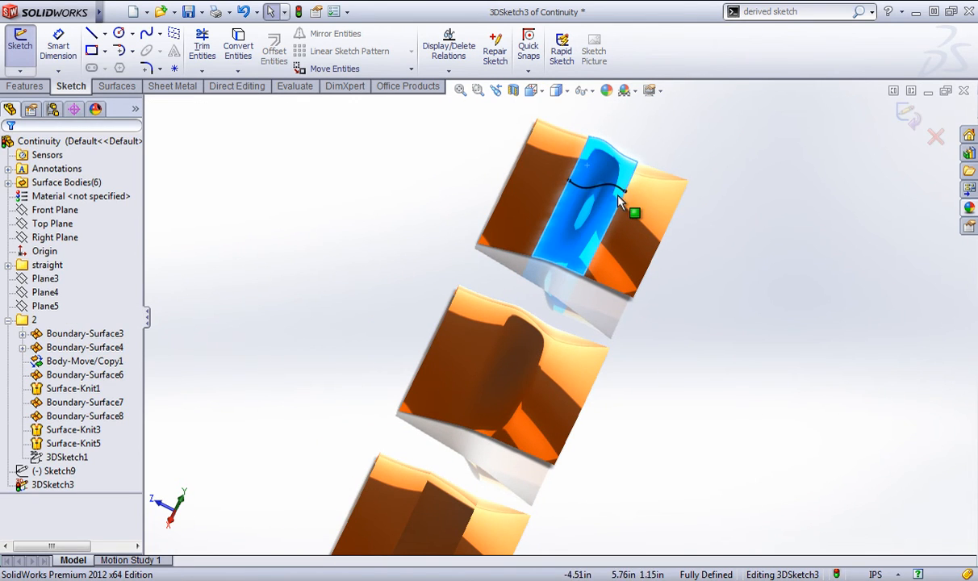
Extract face curves from the middle surface's blend face, with one mesh curve in the first direction and the second direction off.
click(520, 372)
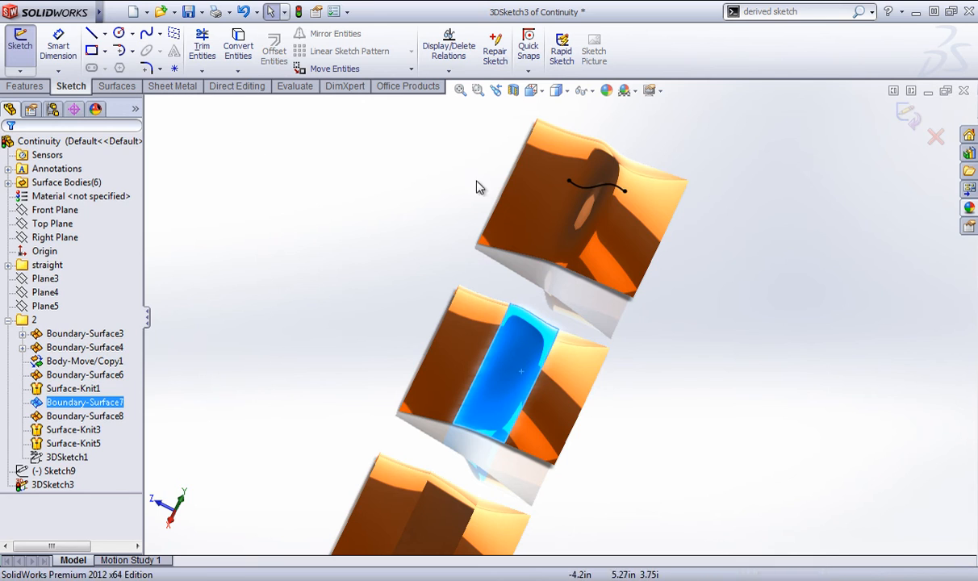
key(s)
click(487, 375)
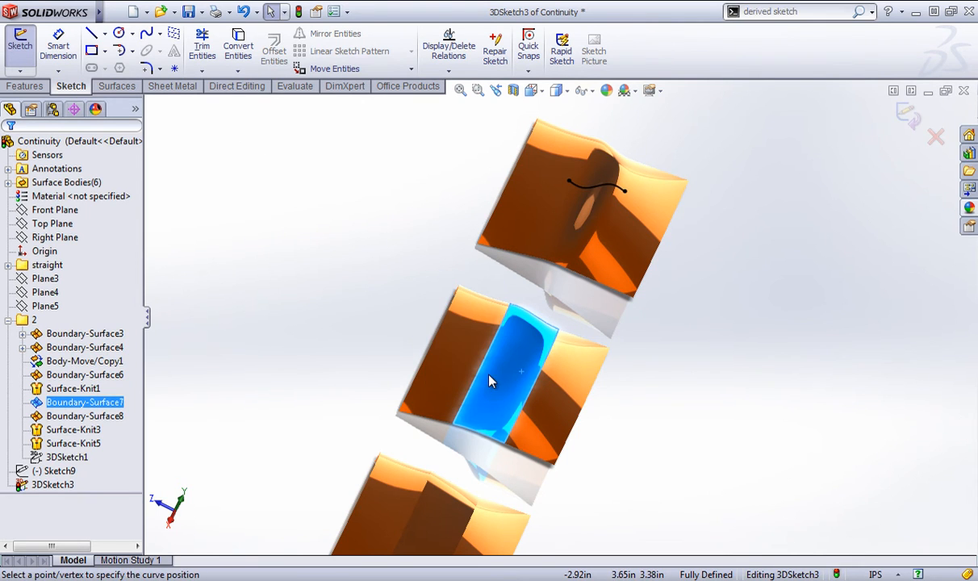
click(22, 284)
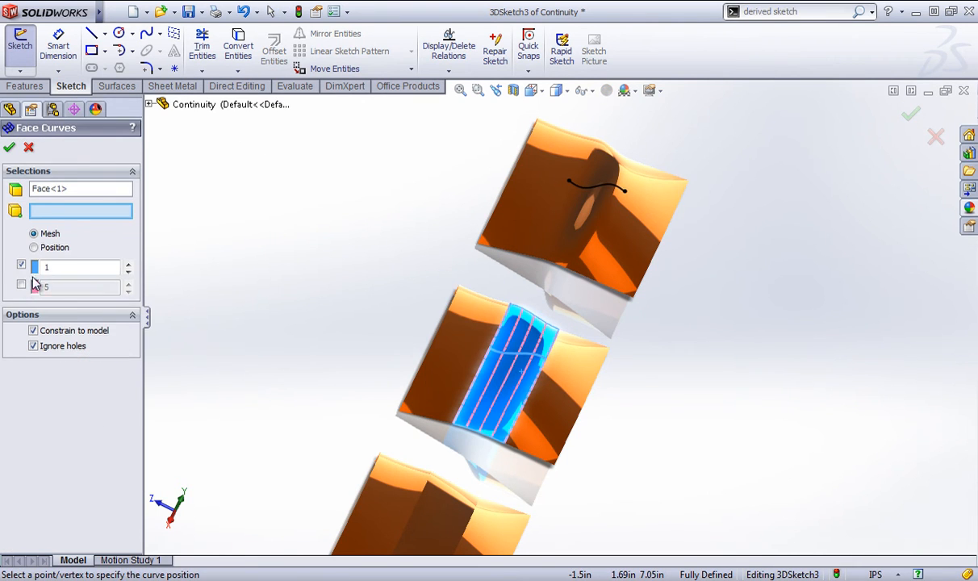
click(10, 148)
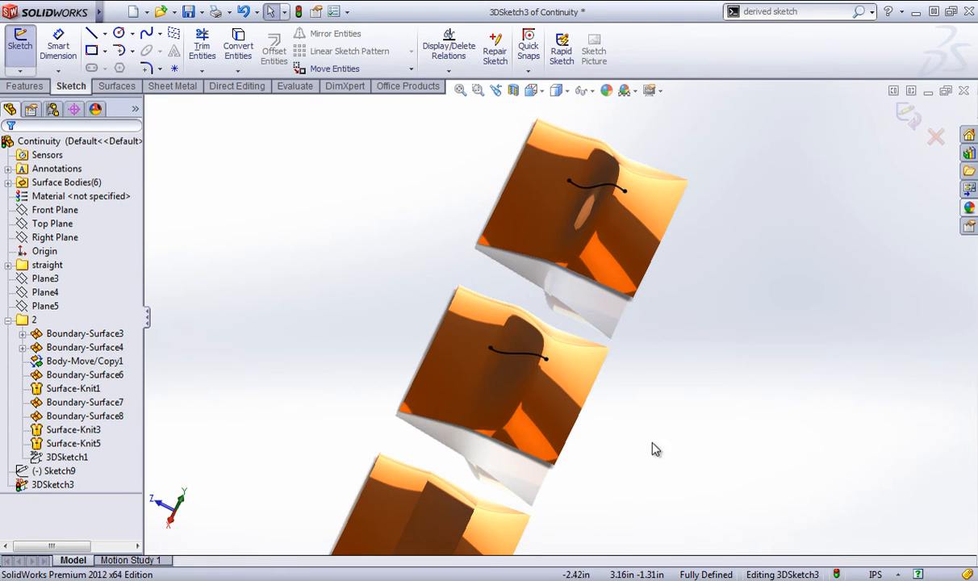
Examine the extracted face curves and the adjoining faces of the upper and middle surfaces from several angles.
middle_drag(650, 448, 662, 372)
scroll(554, 378, down, 6)
click(516, 352)
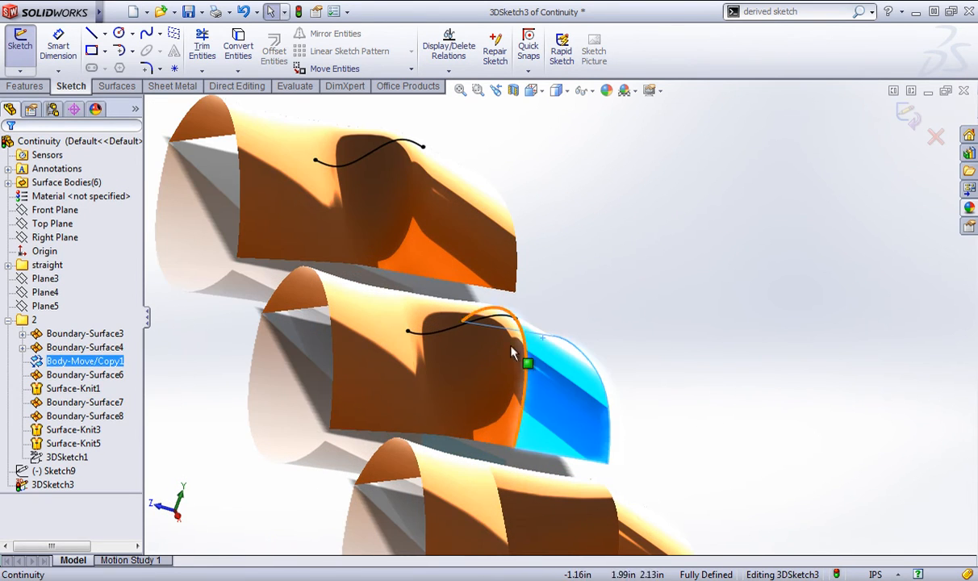
click(377, 334)
click(440, 180)
click(279, 138)
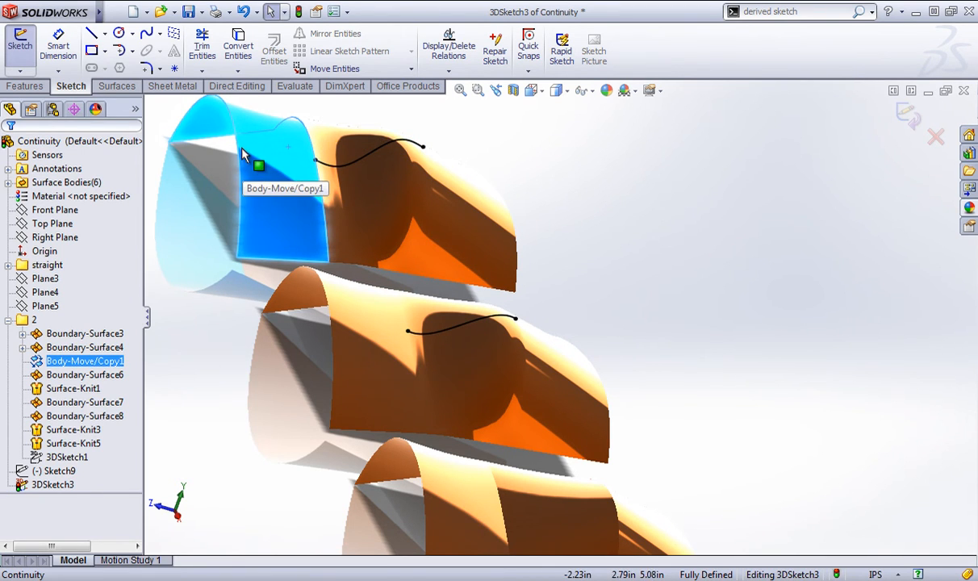
middle_drag(575, 242, 528, 247)
scroll(527, 246, up, 4)
scroll(526, 246, down, 4)
Try moving the uppermost surface's face curve slightly along its blend face, and undo the move.
click(537, 189)
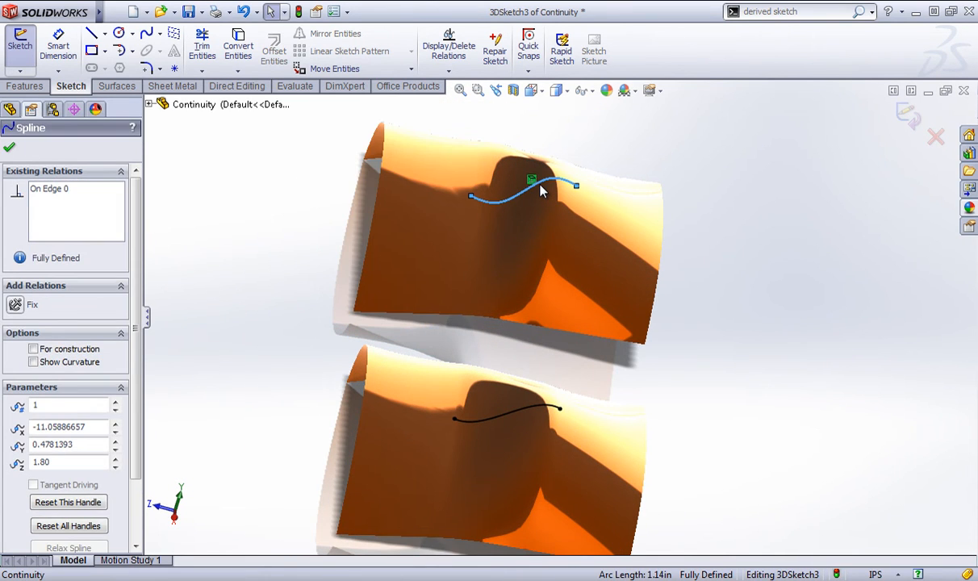
drag(542, 191, 543, 194)
mouse_move(100, 11)
click(140, 12)
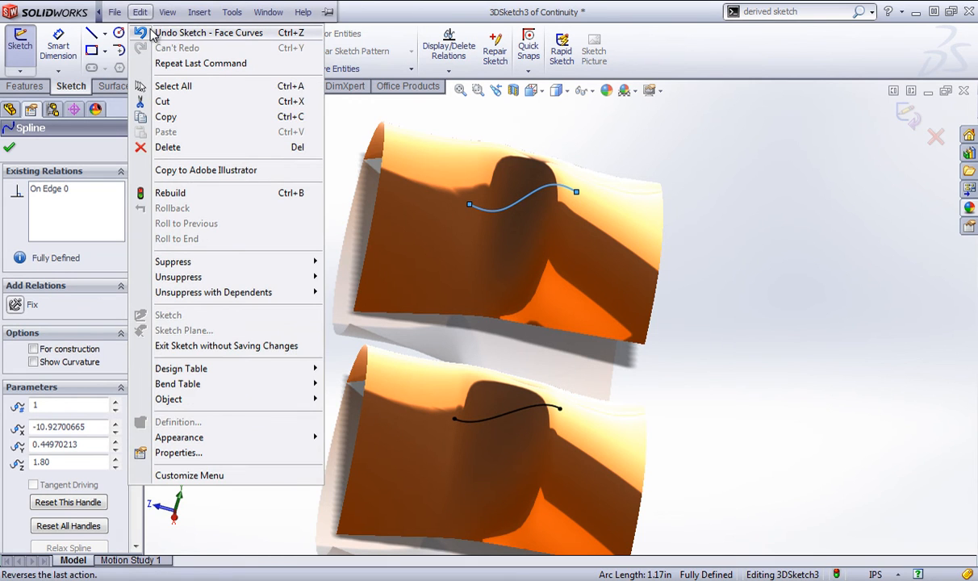
click(185, 33)
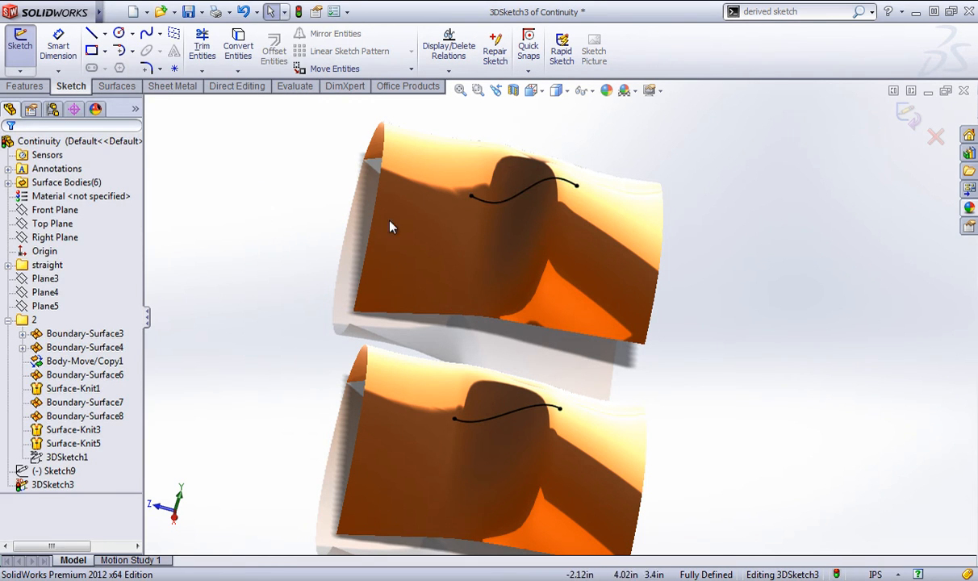
Show curvature combs on the face curves of the uppermost and middle blend faces.
right_click(503, 202)
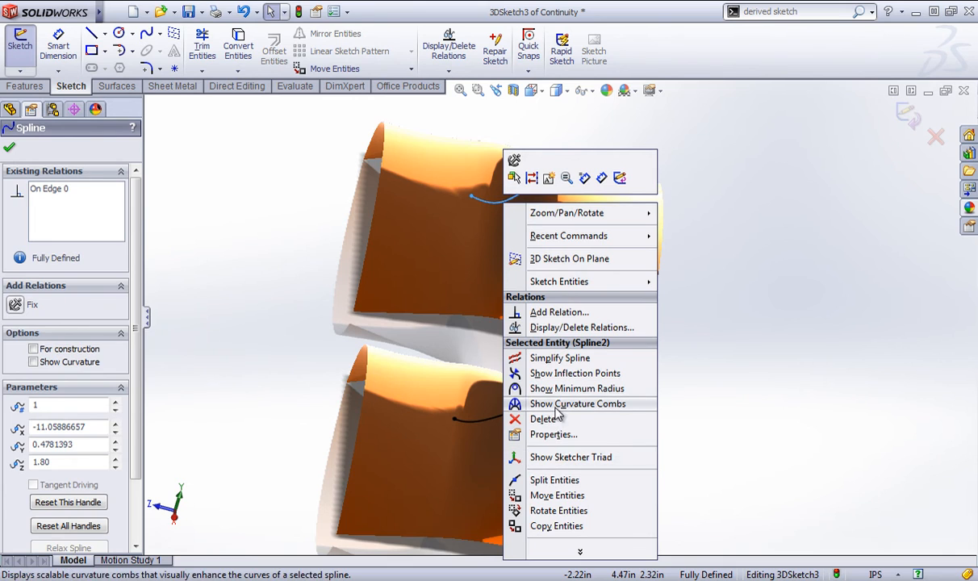
click(572, 341)
key(Escape)
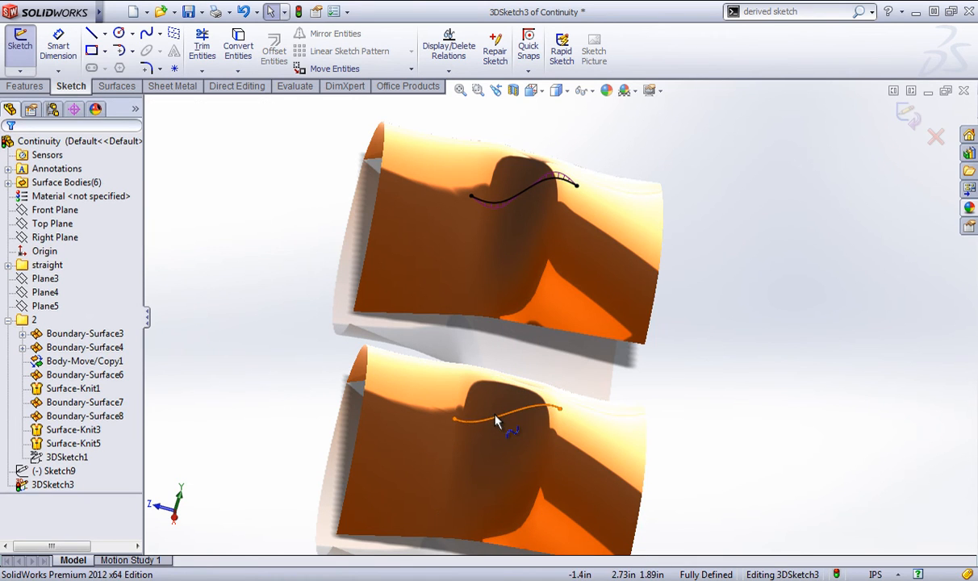
right_click(485, 416)
click(565, 454)
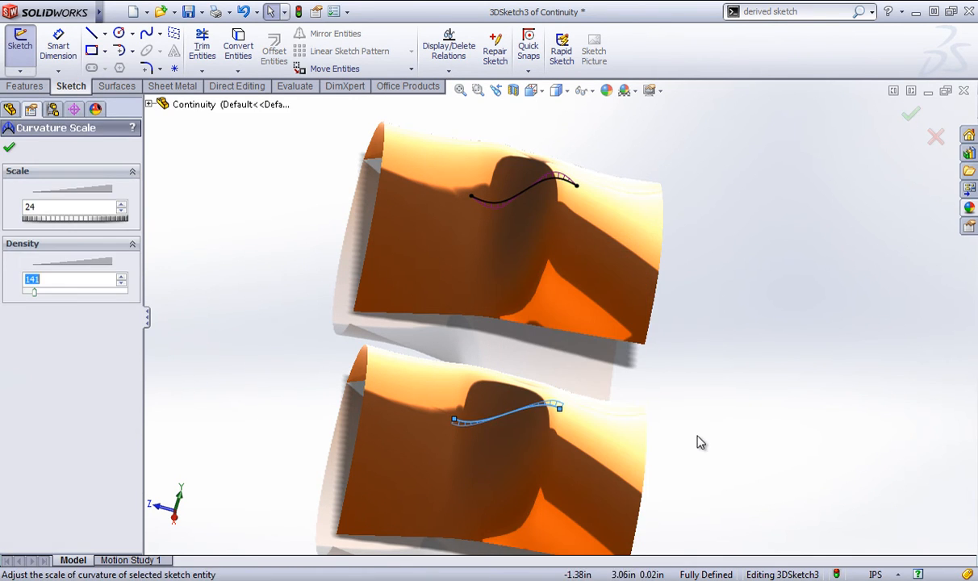
key(Escape)
Slide the uppermost surface's face curve along its blend face to compare the comb at different positions, and finish editing the spline.
middle_drag(699, 440, 691, 402)
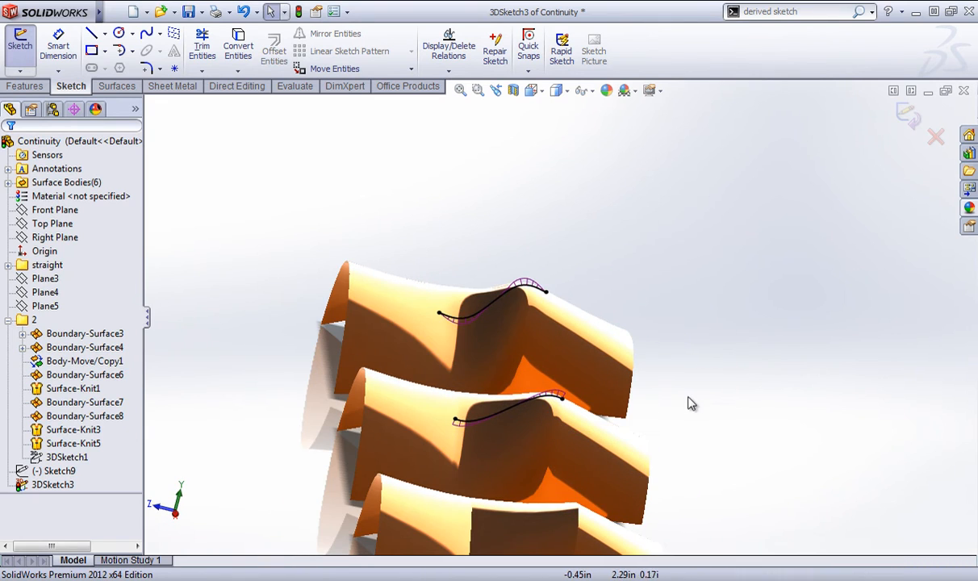
click(521, 295)
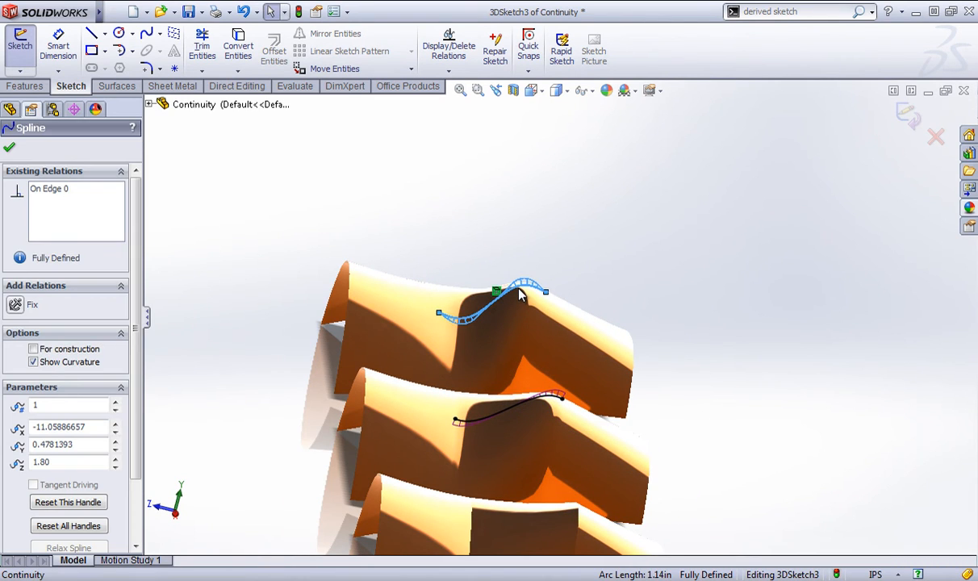
drag(519, 289, 468, 313)
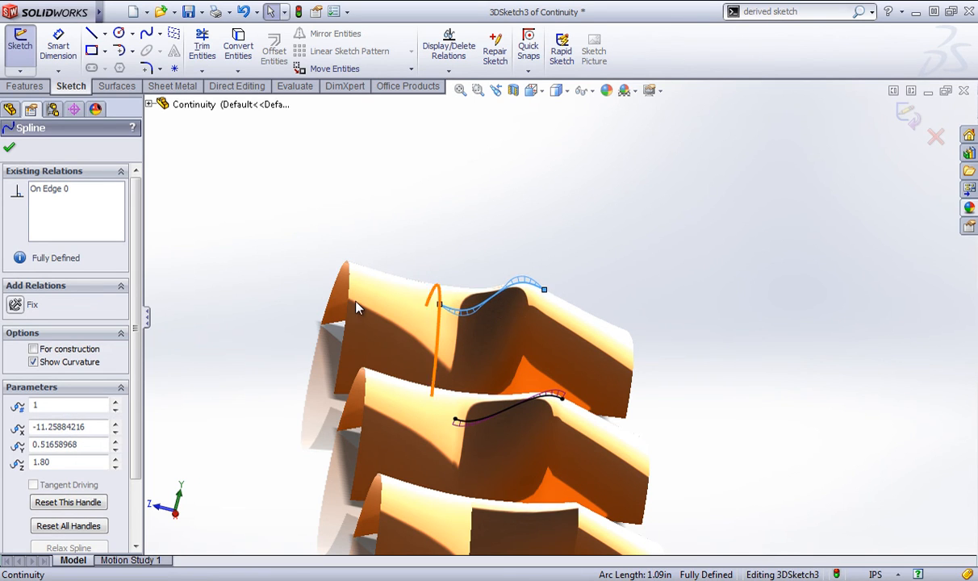
click(9, 147)
Increase the curvature comb scale of the face curves to 82.
click(500, 289)
right_click(501, 289)
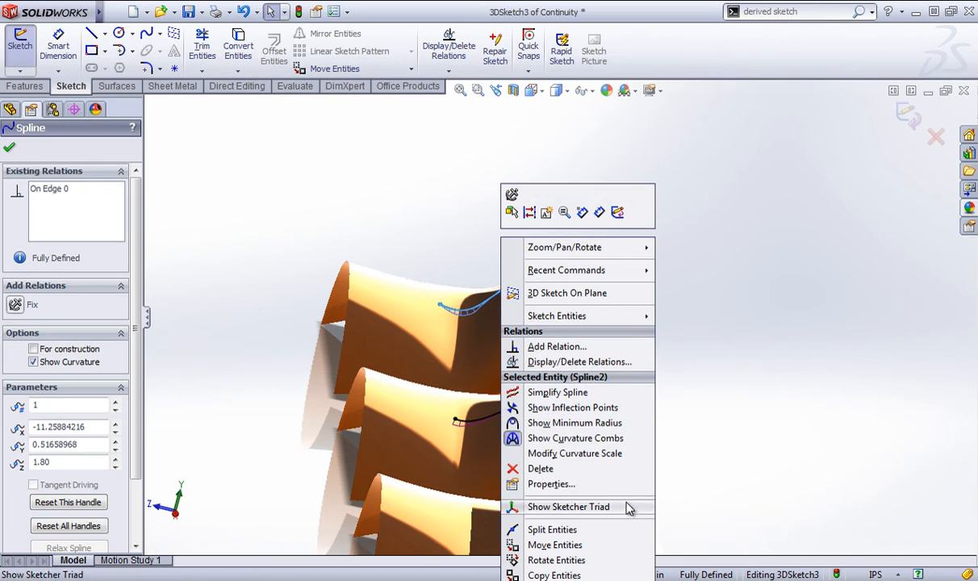
click(575, 452)
drag(29, 226, 188, 240)
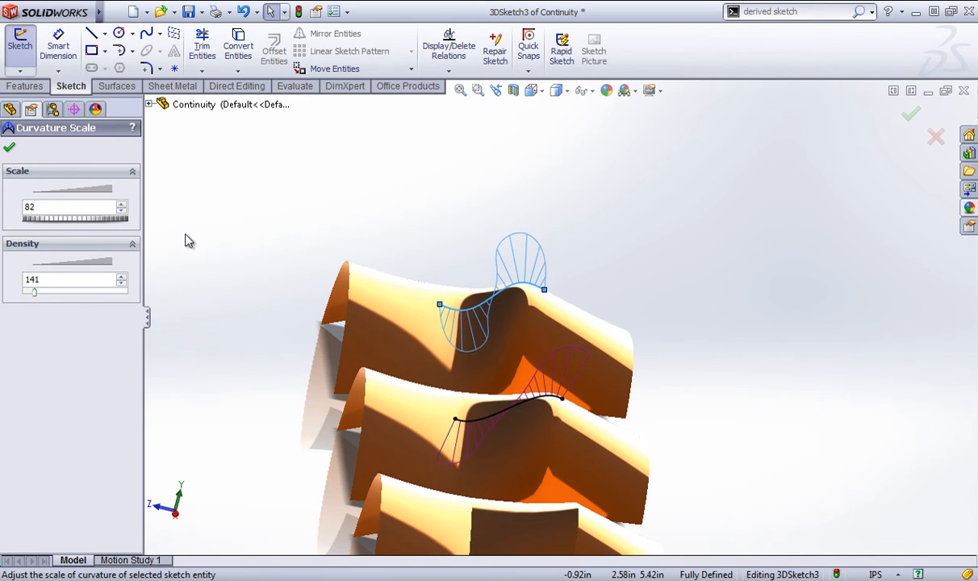
click(481, 244)
Compare the enlarged combs of both blends, exit the 3D sketch and hide it.
middle_drag(625, 444, 656, 404)
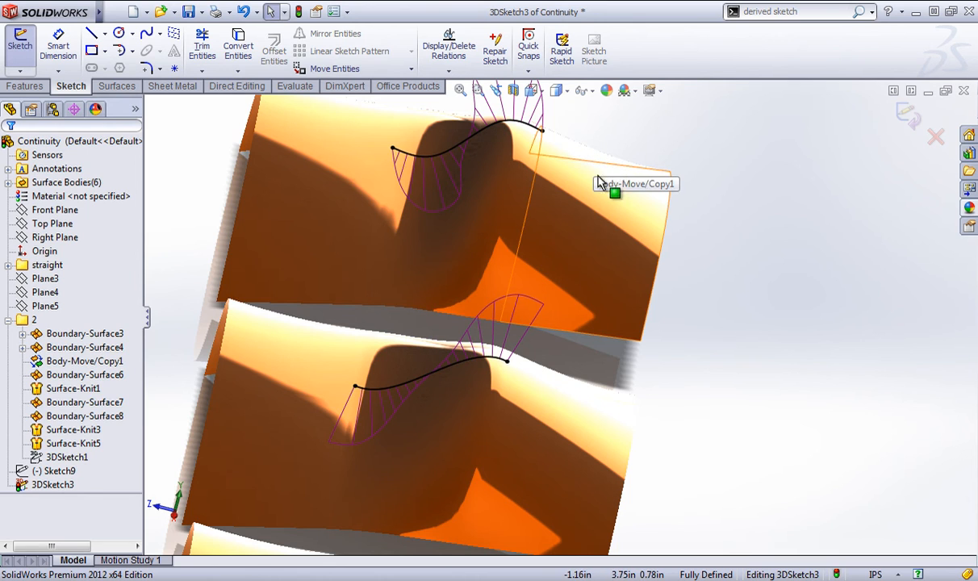
scroll(599, 183, up, 3)
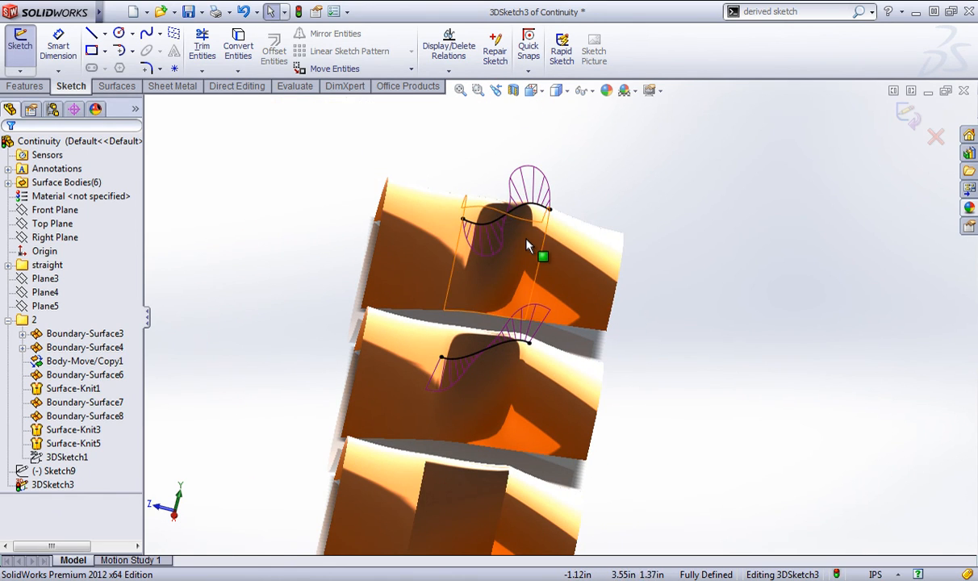
click(909, 116)
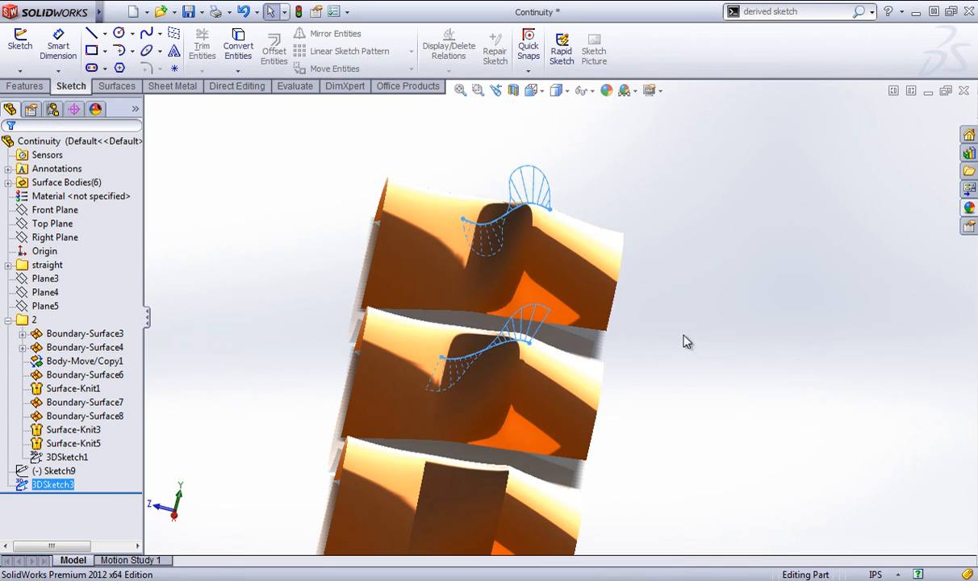
mouse_move(684, 341)
middle_down()
mouse_move(701, 279)
mouse_move(676, 356)
middle_up()
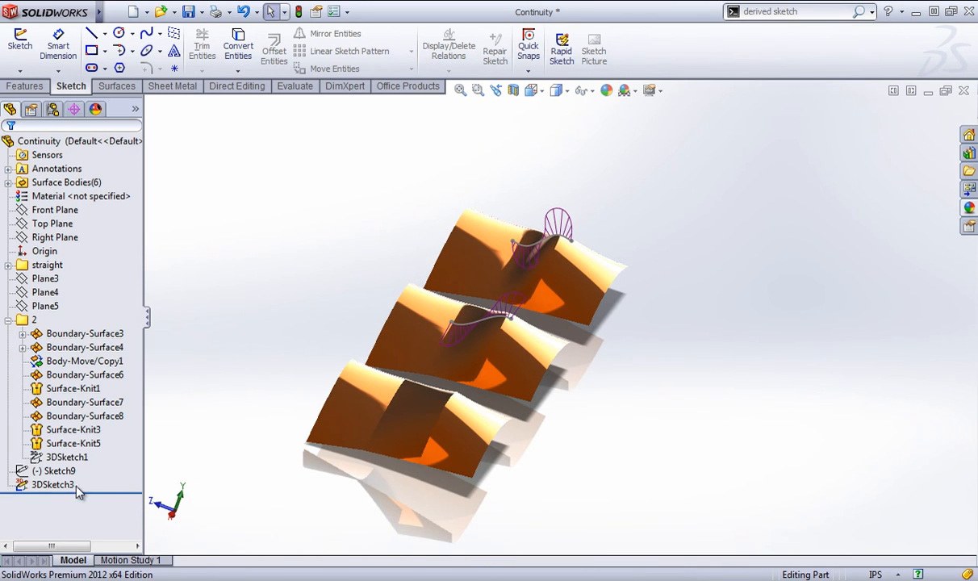
right_click(77, 487)
click(94, 363)
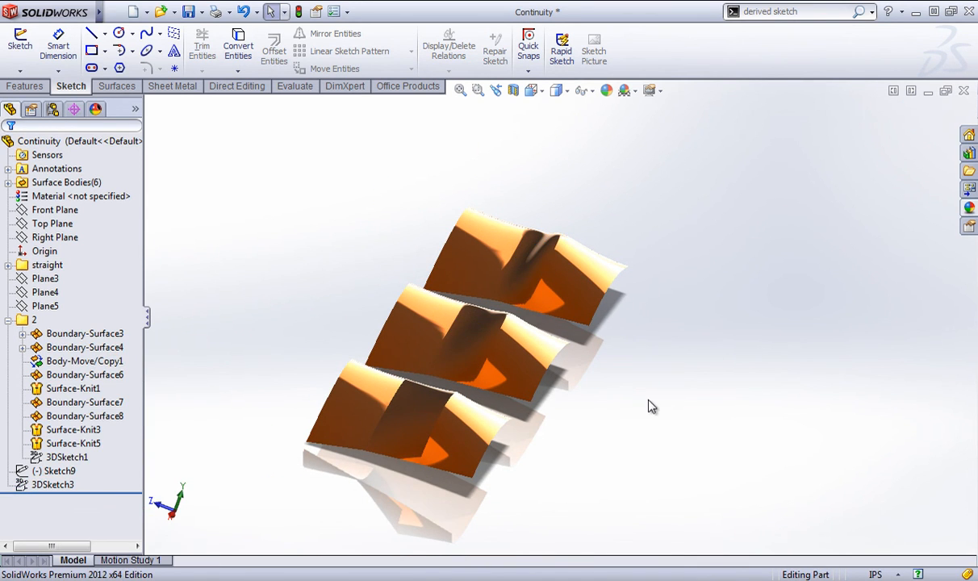
Expand the straight feature folder to list its suppressed planar and swept surfaces.
middle_drag(653, 406, 618, 434)
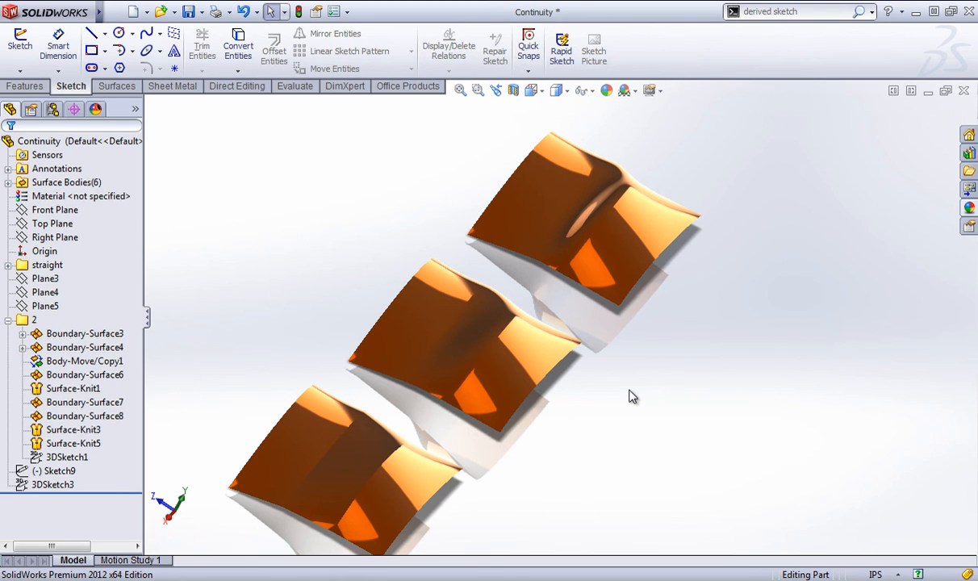
click(7, 265)
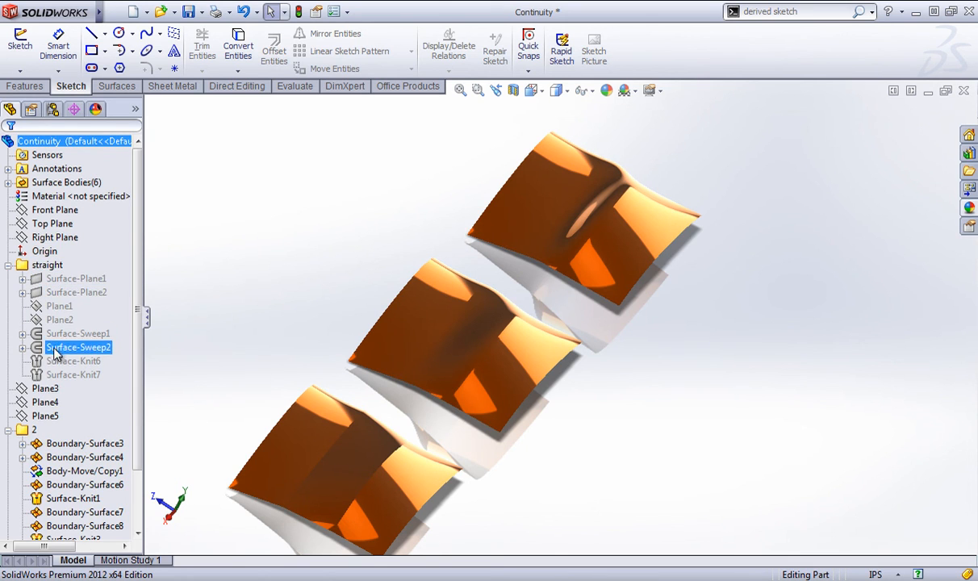